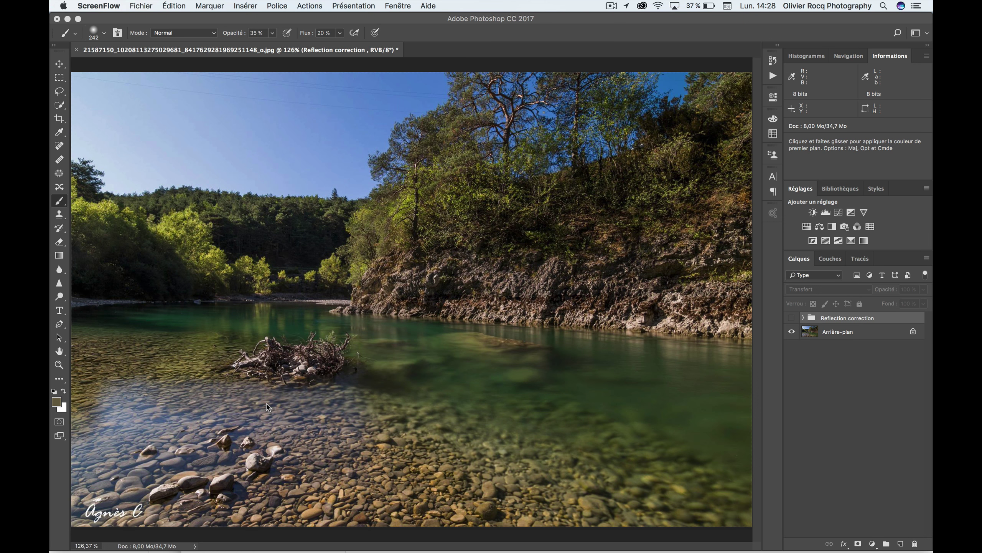
Compare the photo with the Reflection correction group shown and hidden, leave it hidden, and duplicate Arrière-plan
click(828, 335)
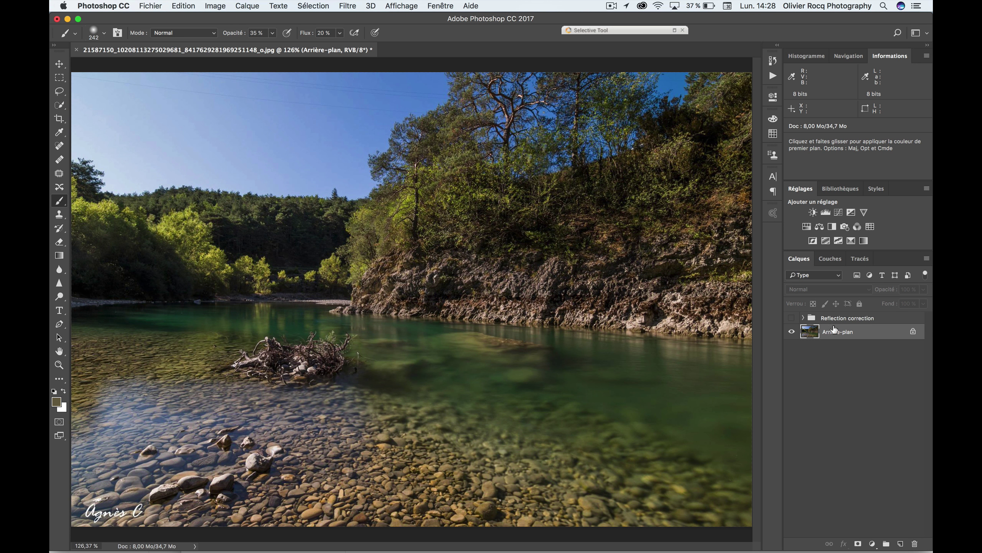
click(791, 319)
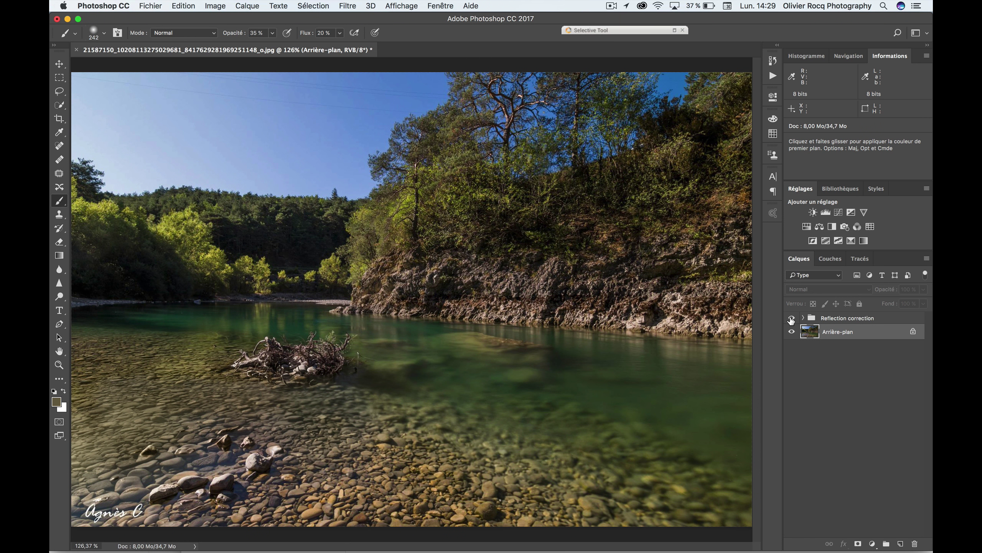
click(791, 319)
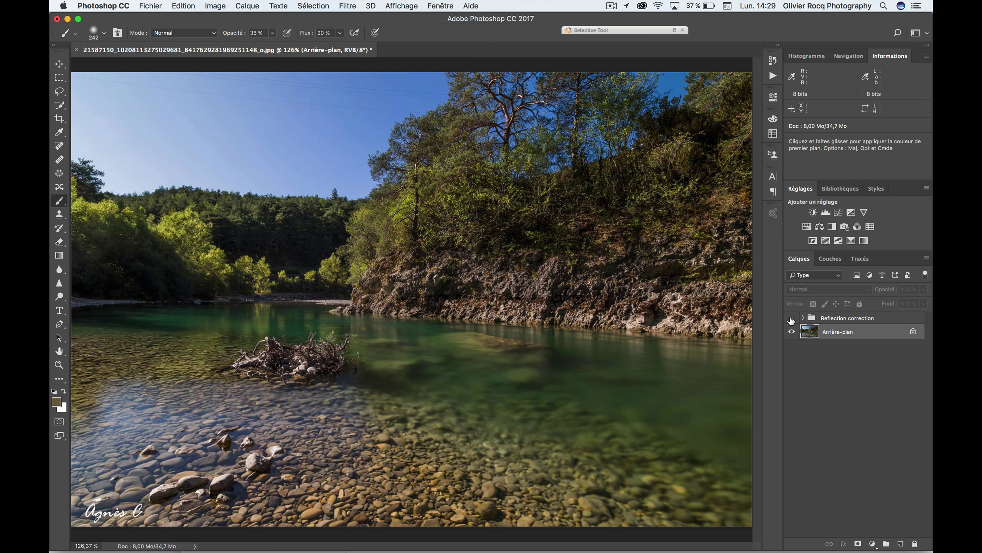
click(791, 319)
click(791, 319)
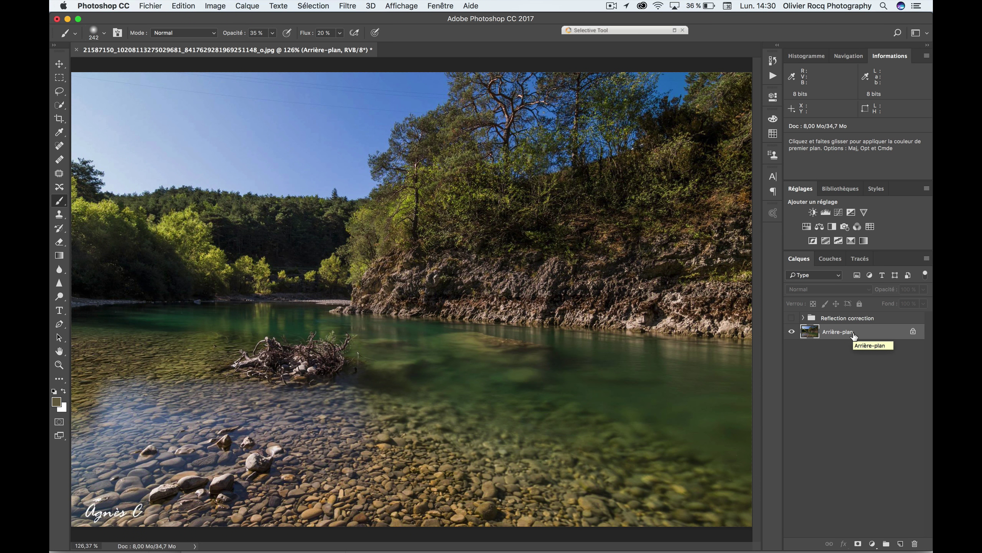
key(ctrl+j)
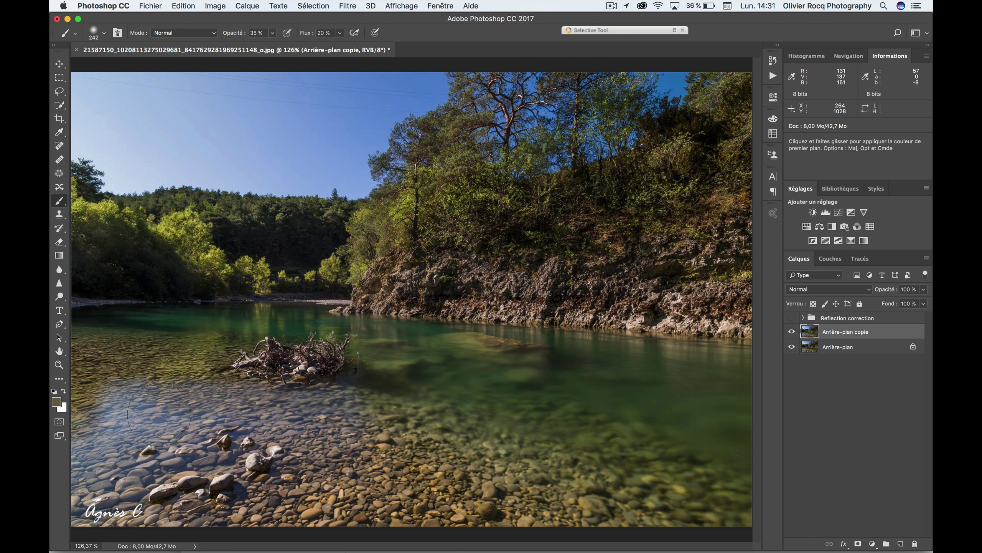
click(59, 421)
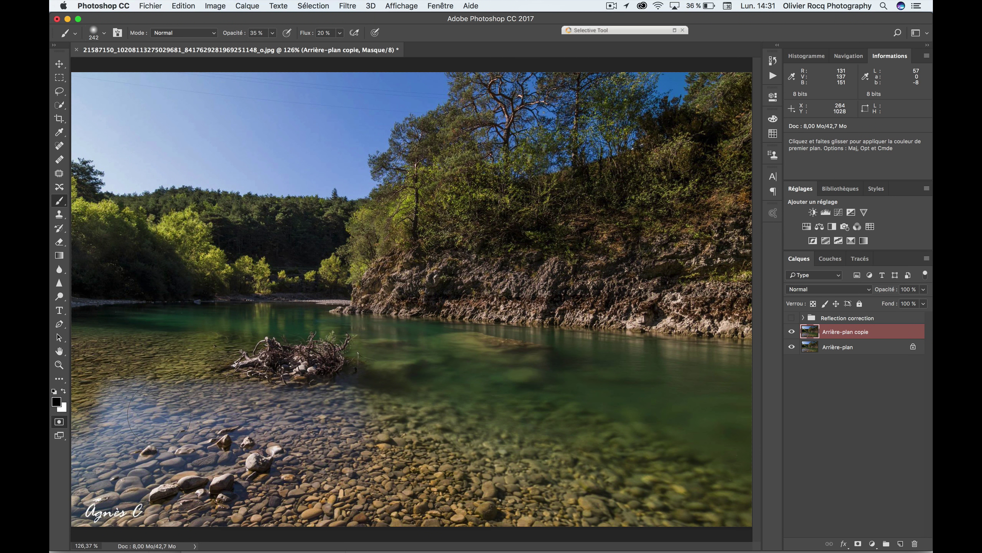
click(60, 424)
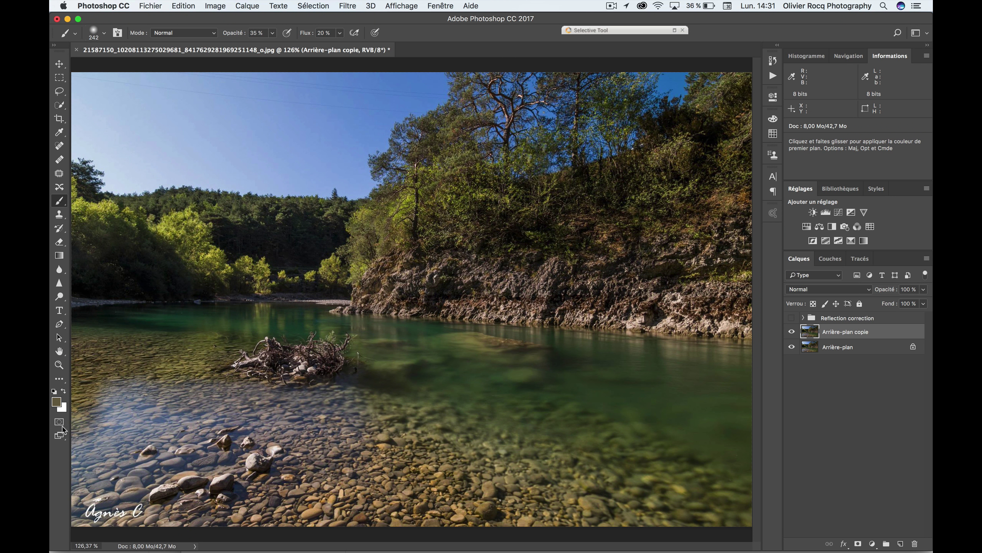
click(59, 422)
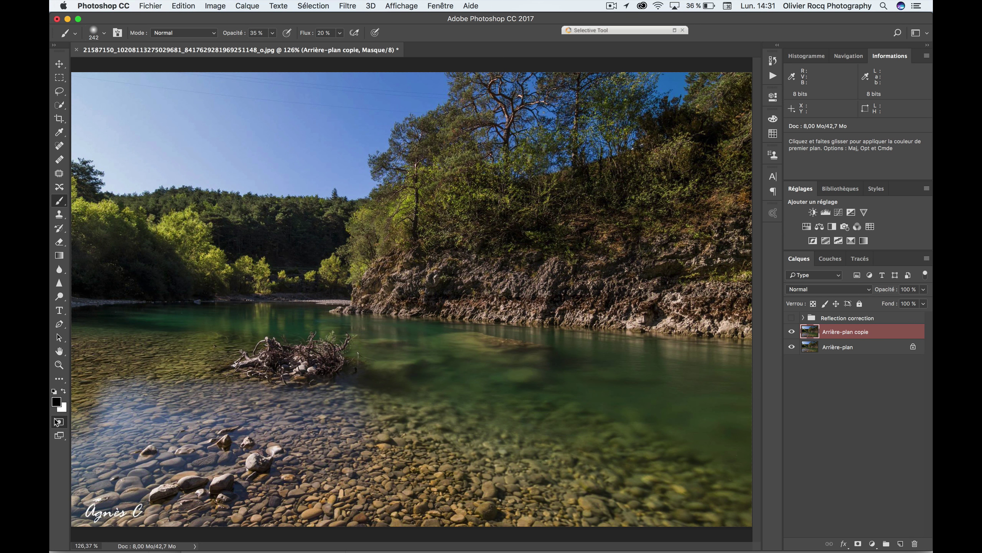
click(63, 426)
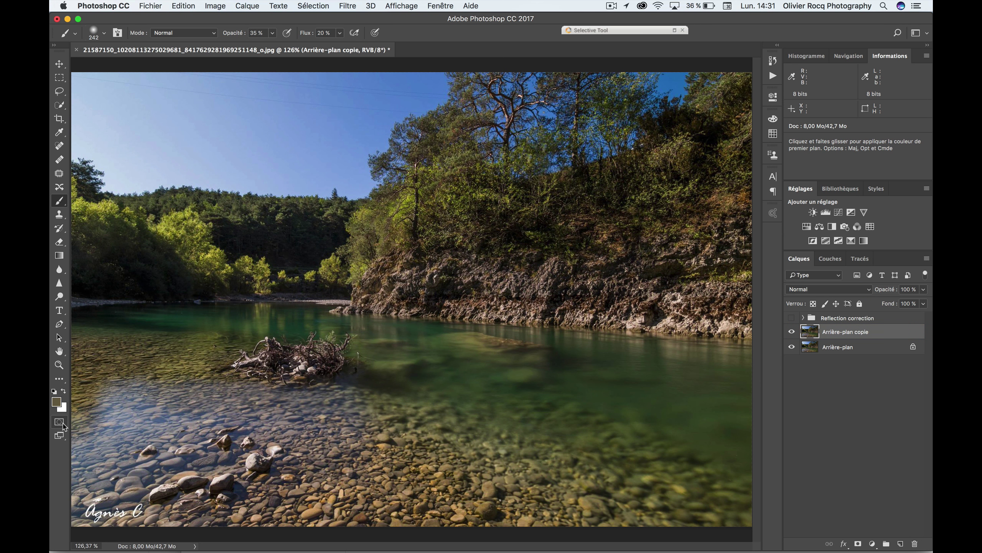
Turn Quick Mask mode back on
click(61, 422)
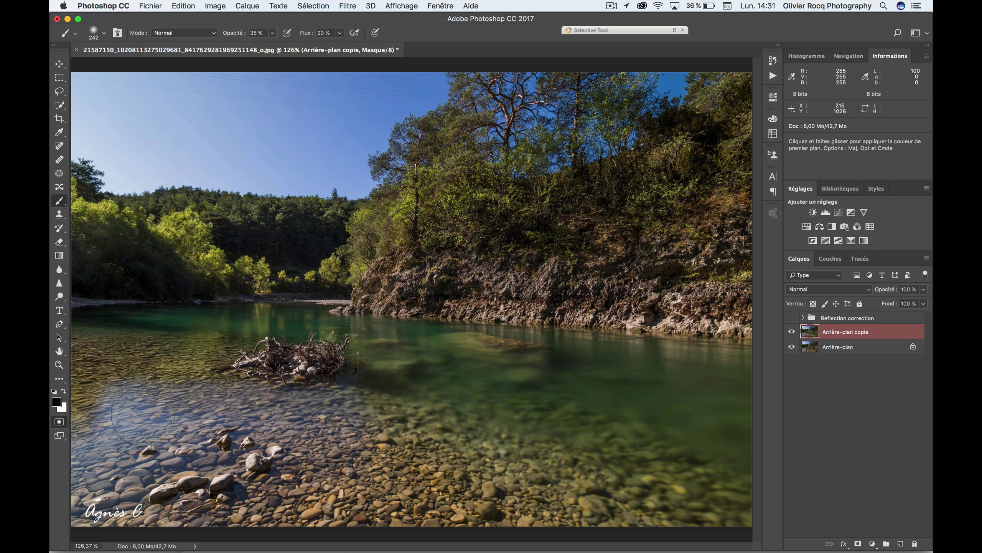
scroll(143, 413, down, 5)
scroll(135, 418, down, 3)
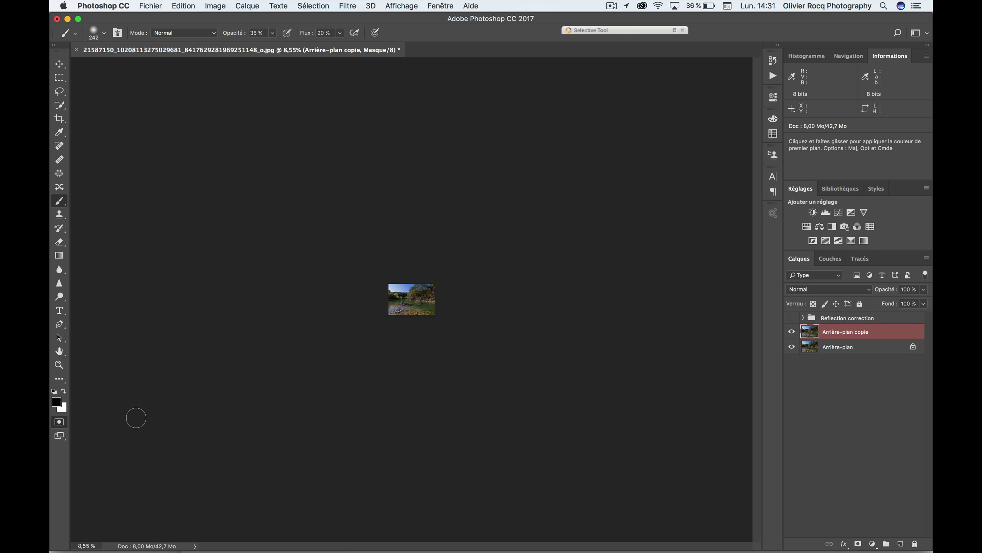
scroll(135, 417, up, 5)
scroll(135, 418, up, 3)
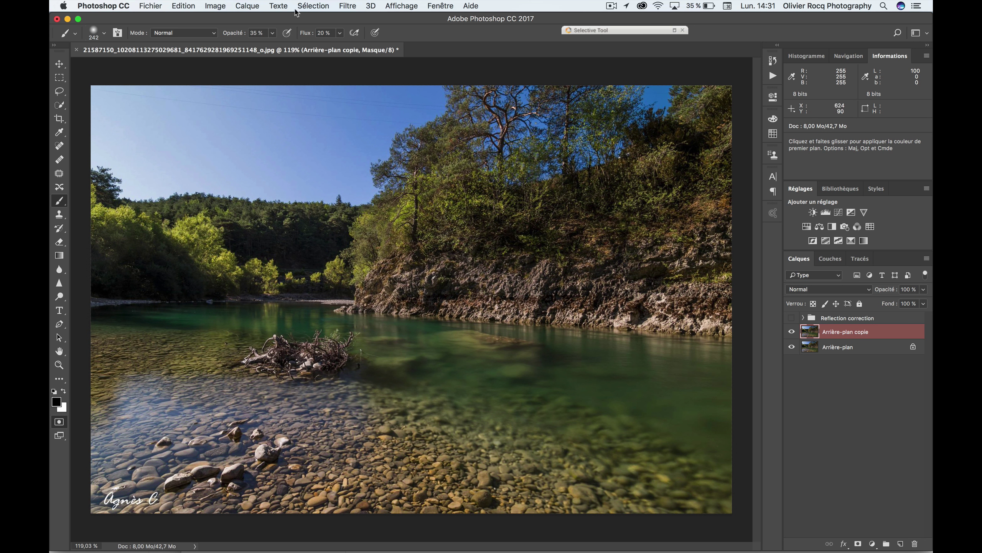
Set the brush opacity in the options bar to 100 %
drag(239, 33, 277, 39)
click(254, 31)
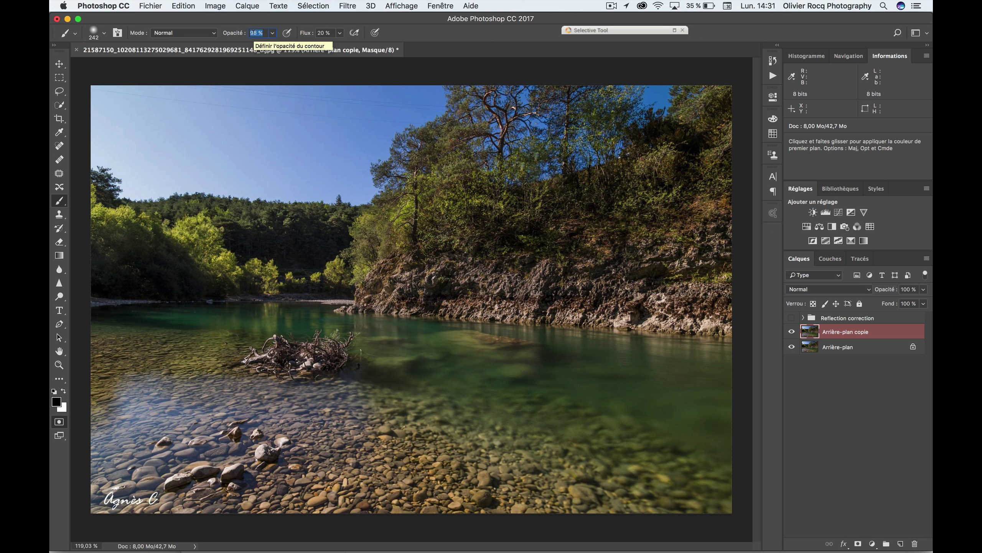
key(Down)
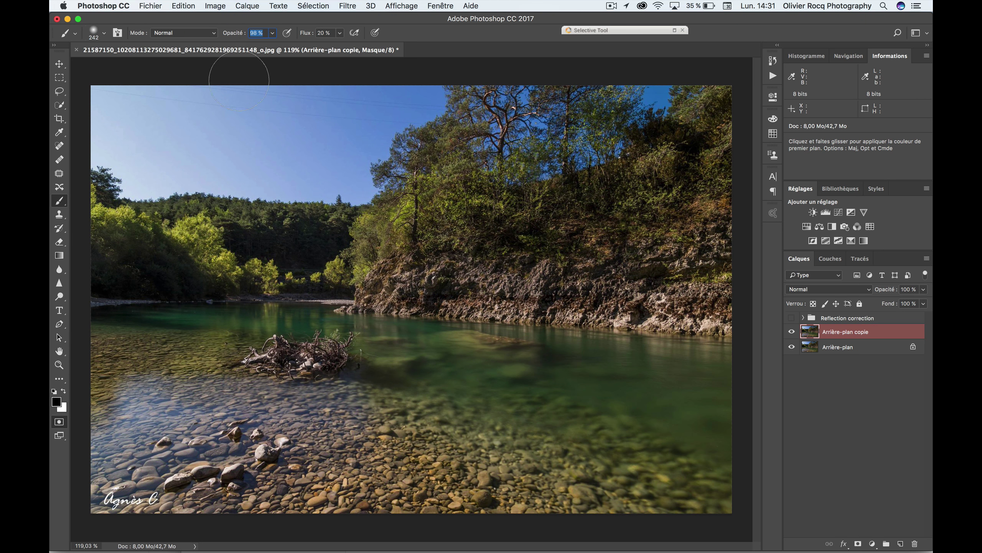
scroll(244, 73, down, 10)
scroll(243, 73, up, 5)
scroll(243, 72, up, 2)
scroll(241, 70, down, 4)
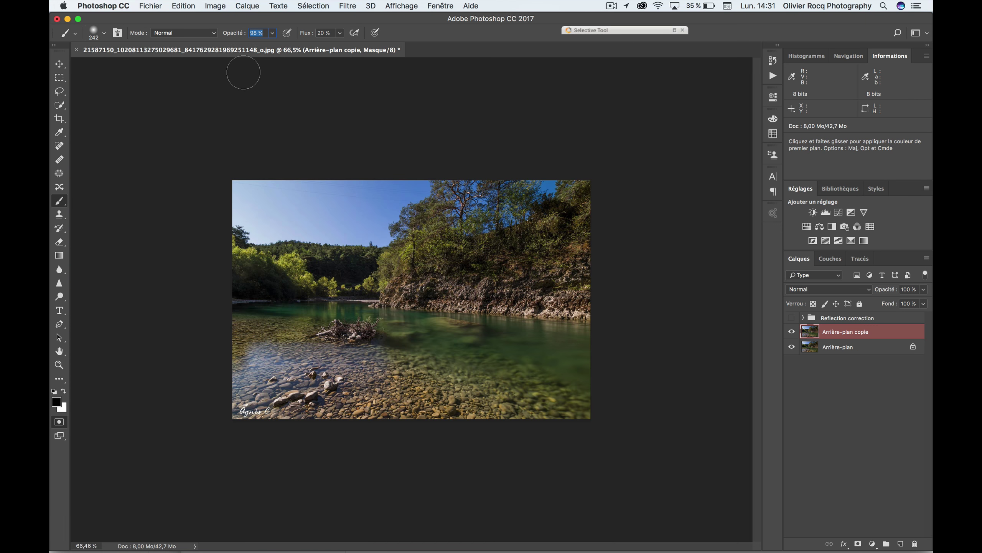
key(Up)
key(Up)
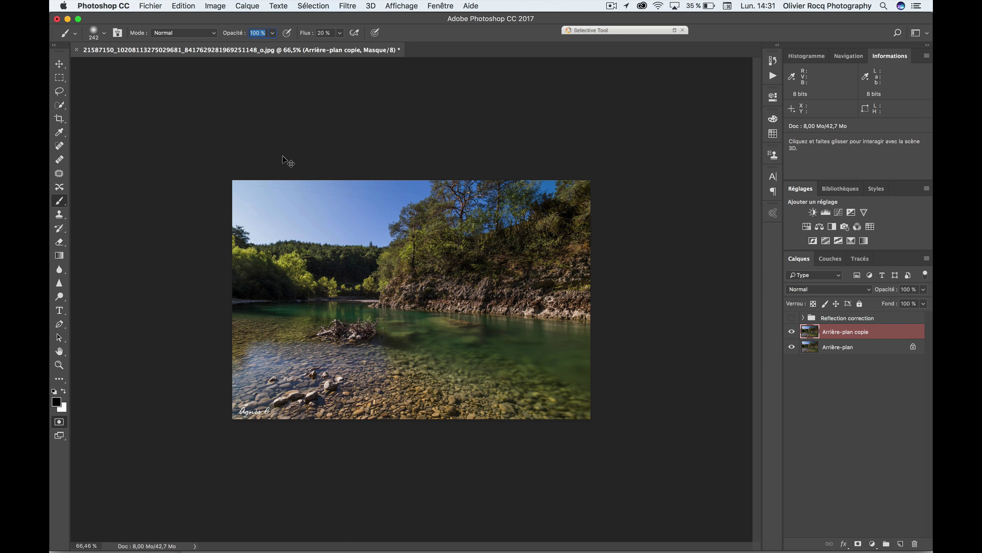
scroll(282, 155, up, 1)
scroll(283, 155, up, 3)
scroll(281, 154, down, 3)
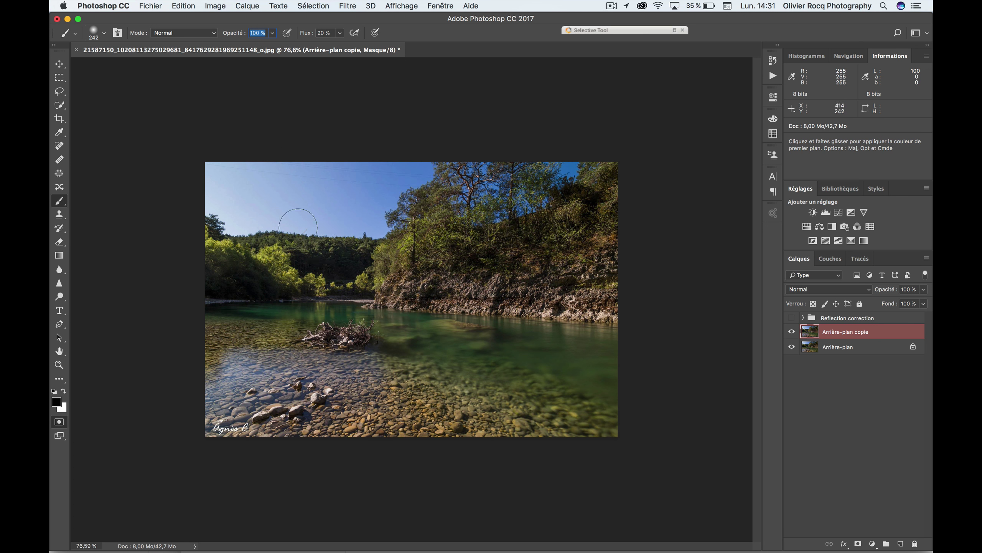
scroll(317, 278, down, 2)
scroll(316, 318, up, 2)
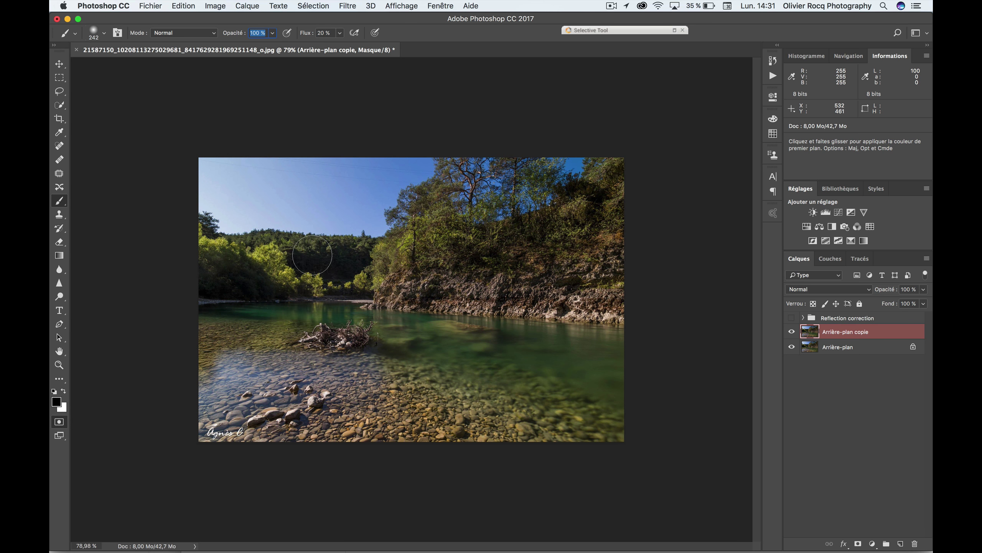
Paint the quick mask over the lower-left shallow stones
click(329, 368)
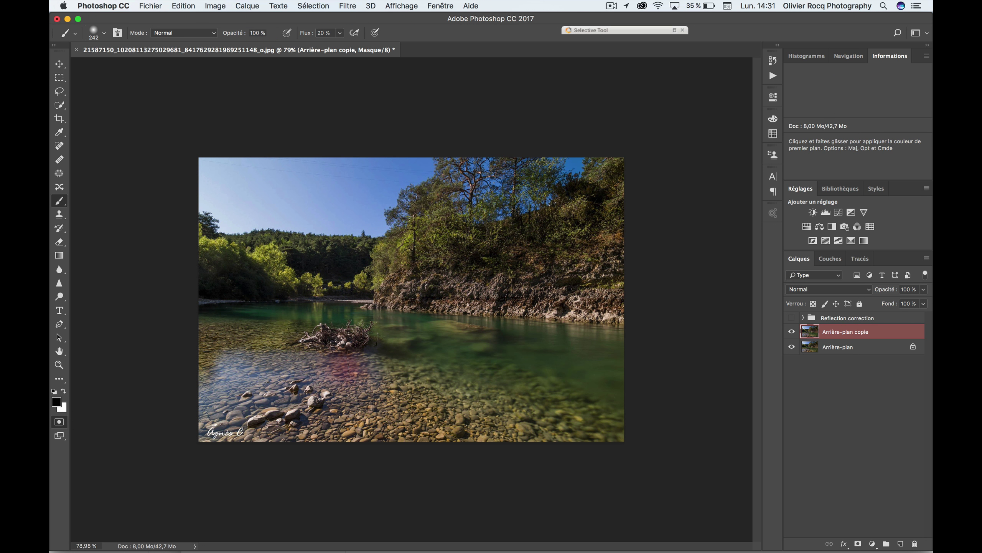
drag(287, 370, 266, 372)
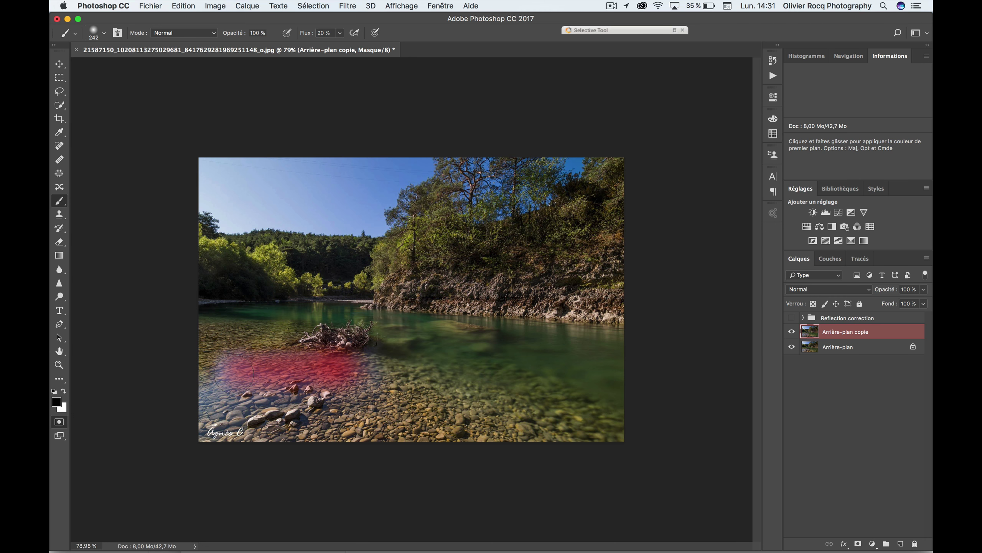
drag(214, 395, 214, 397)
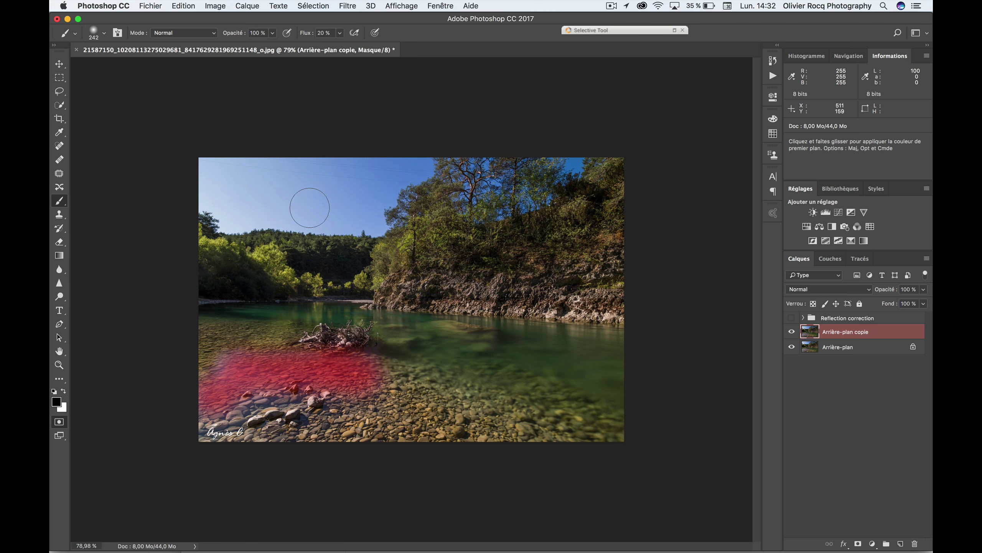
Check the brush size settings, then exit Quick Mask to get a selection of the painted area
right_click(329, 354)
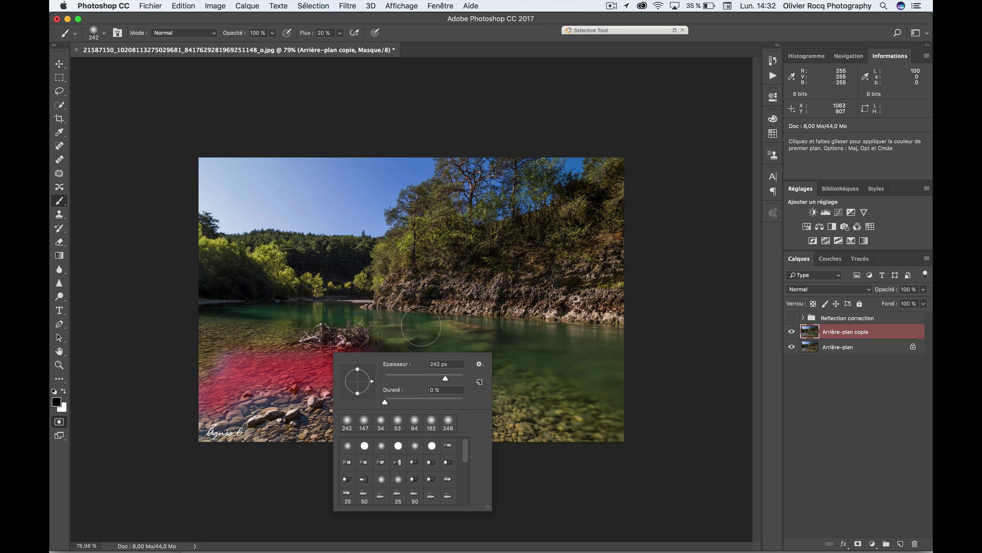
click(421, 31)
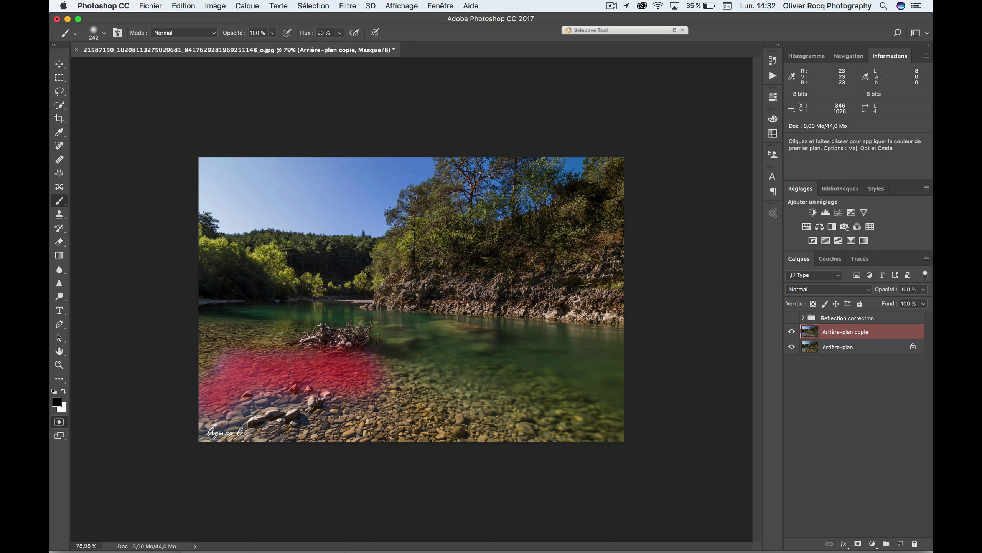
key(q)
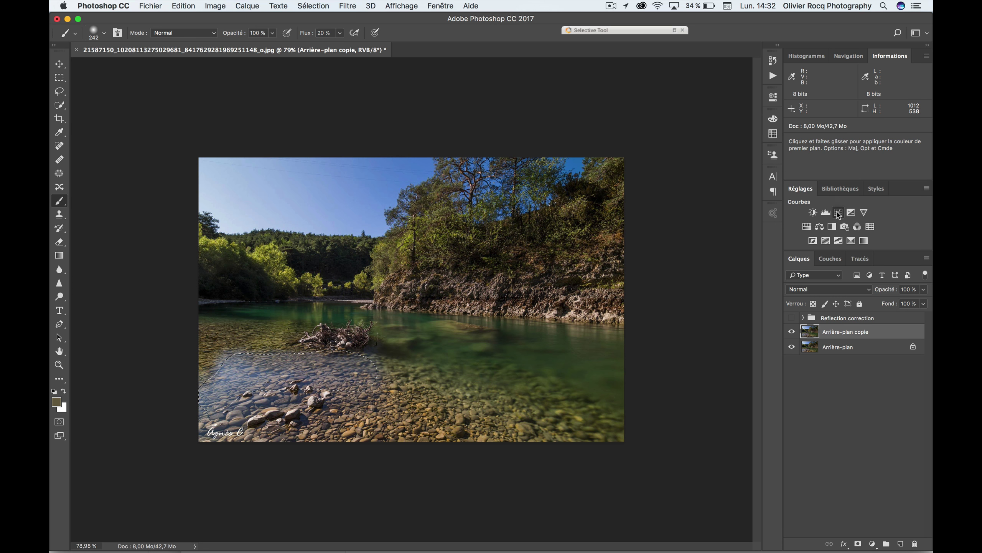
Add Curves layer Courbes 1 on the selection, preview its mask, and reopen its curve settings
click(838, 212)
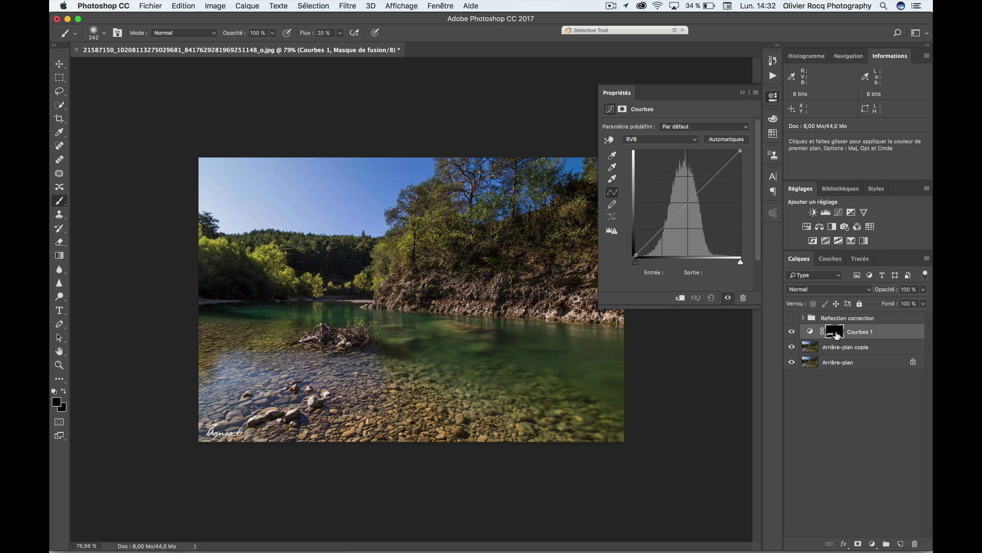
alt+click(835, 332)
alt+click(835, 333)
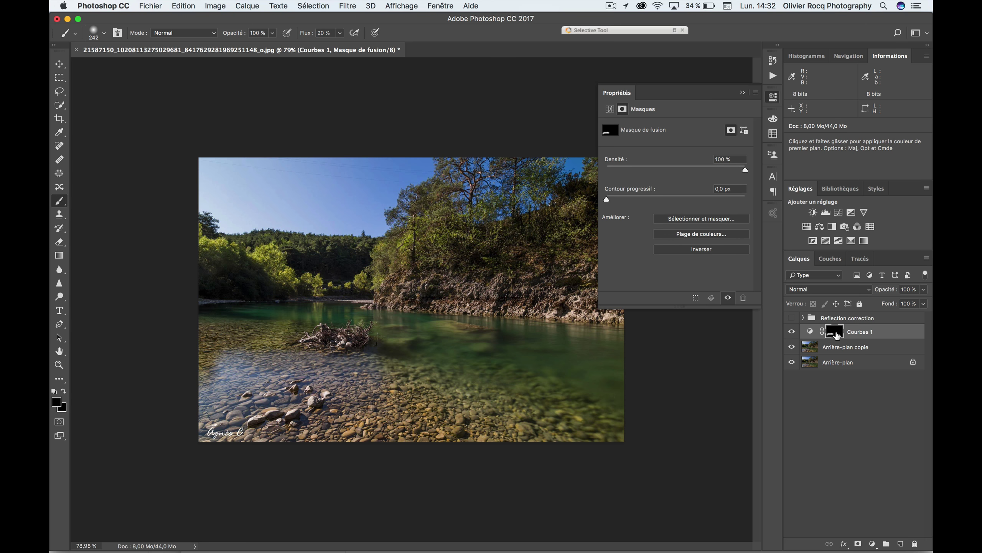
click(742, 92)
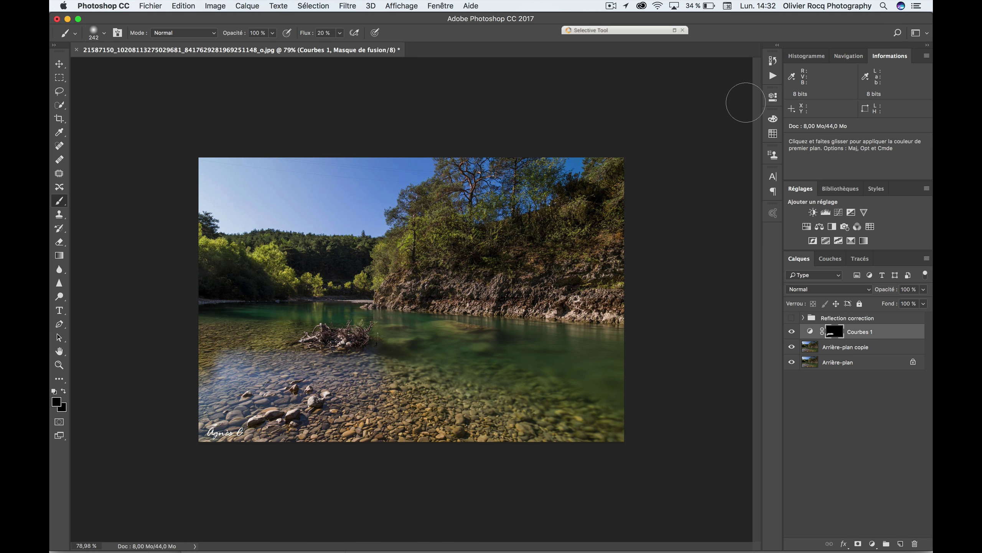
double_click(811, 332)
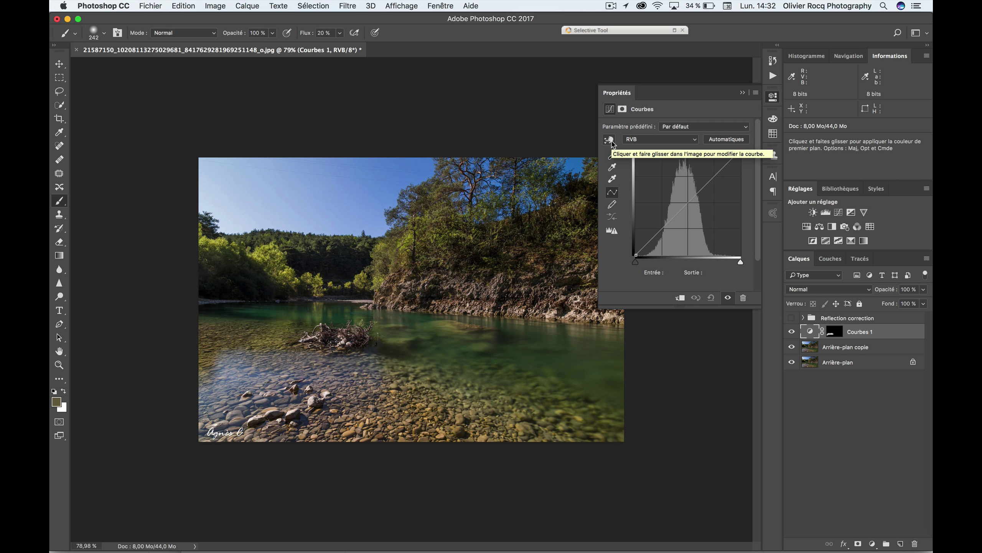
Sample the shallow water and pull the curve point down to output 120 at input 163
click(613, 144)
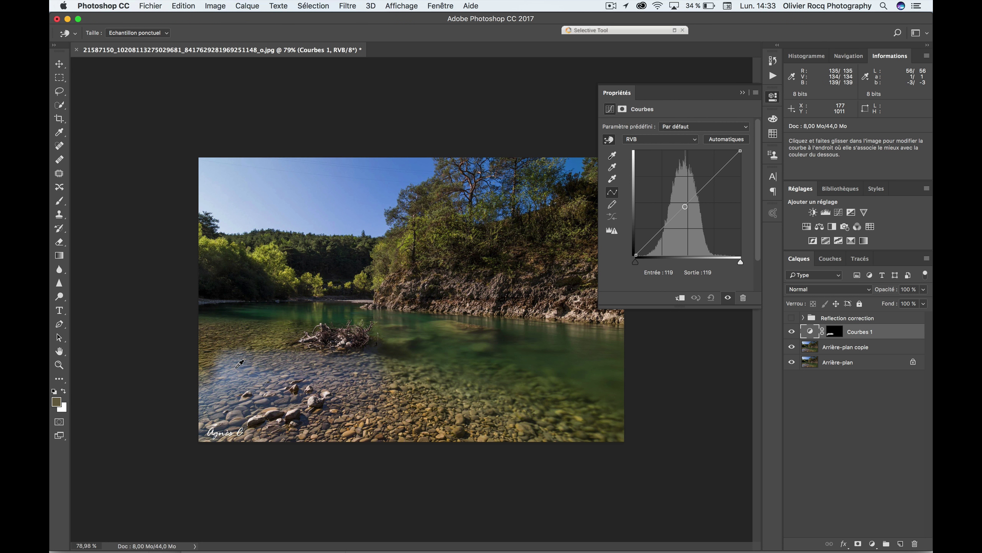
click(236, 367)
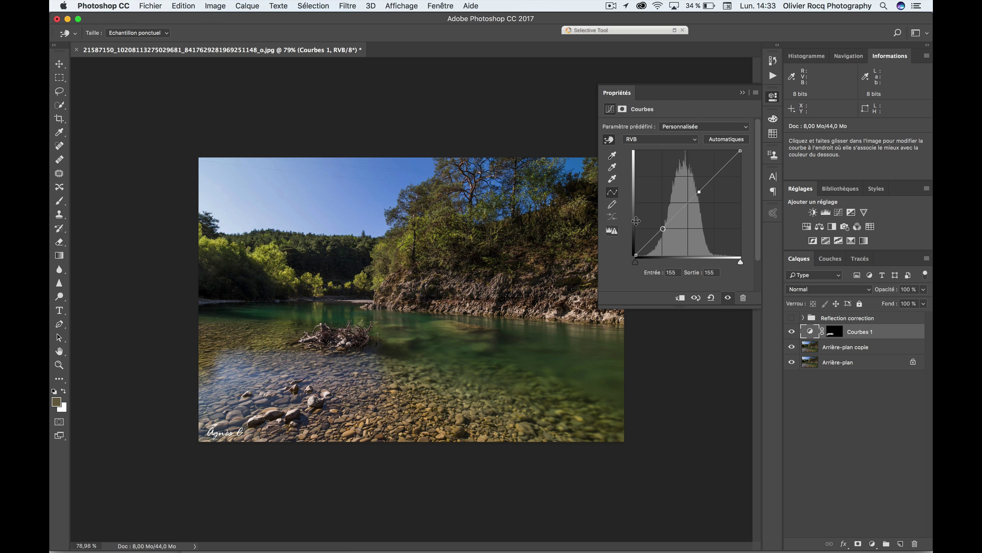
drag(701, 191, 702, 203)
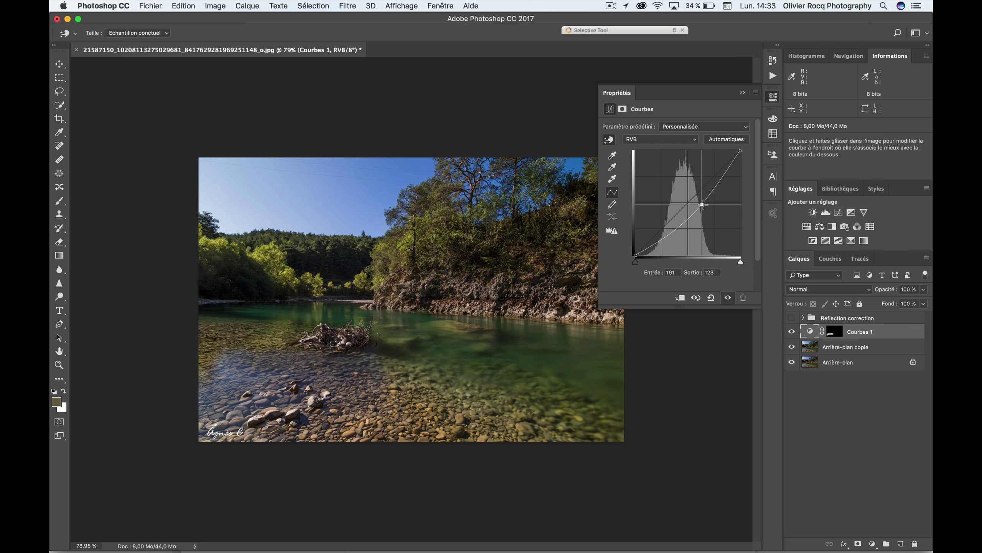
drag(702, 204, 704, 206)
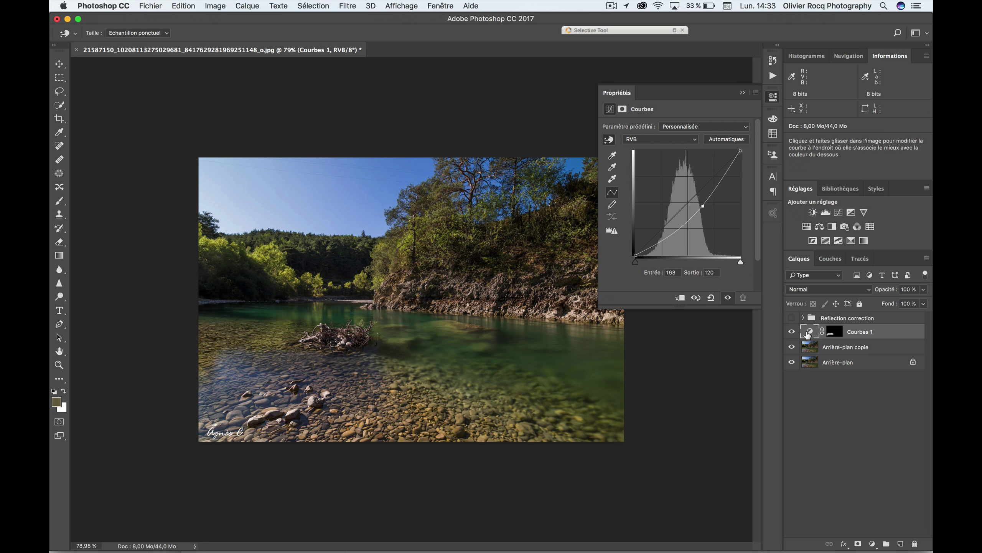
Toggle Courbes 1's visibility to compare the photo with and without the curve
click(791, 332)
click(791, 332)
click(791, 331)
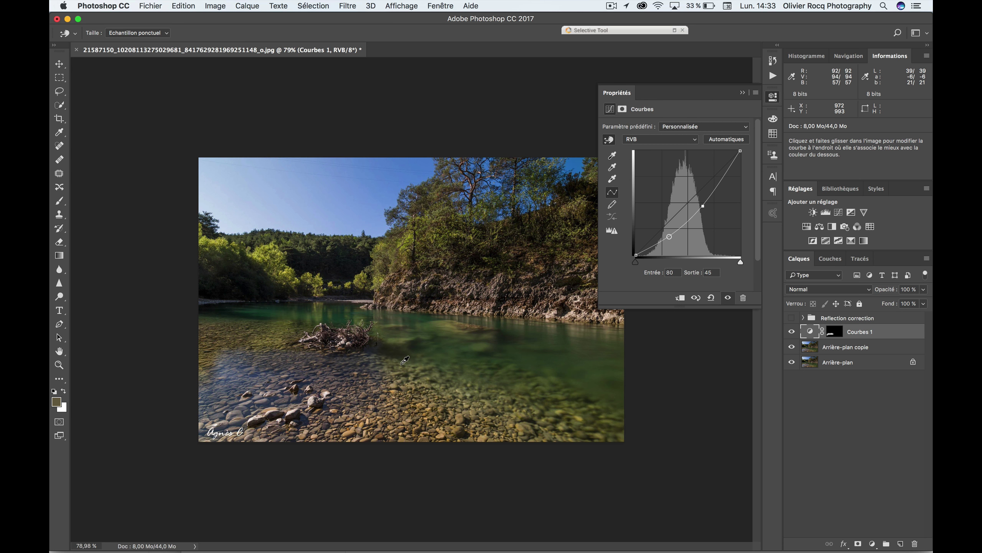
Rename the Courbes 1 layer to 'ajustement exposition'
double_click(861, 332)
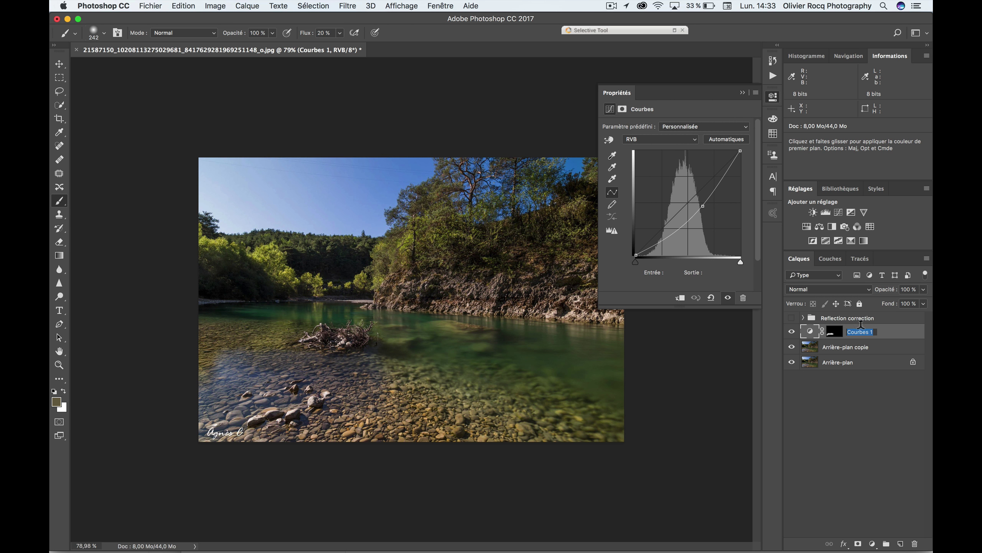
text(ajuste)
text(ment expos)
text(ition)
key(Return)
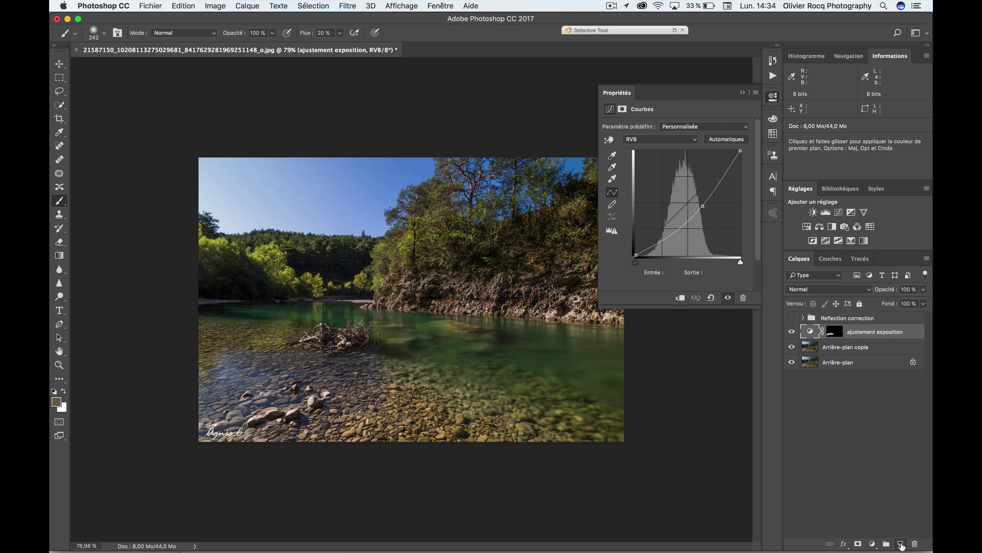
Add a new empty layer above it named 'correction couleur'
click(901, 546)
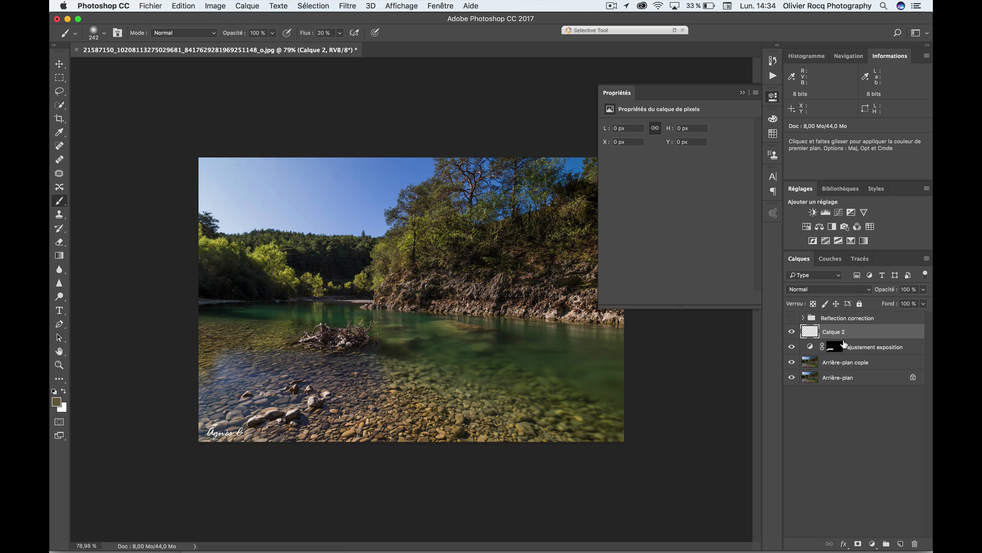
double_click(834, 332)
text(correction)
text( couleur)
key(Return)
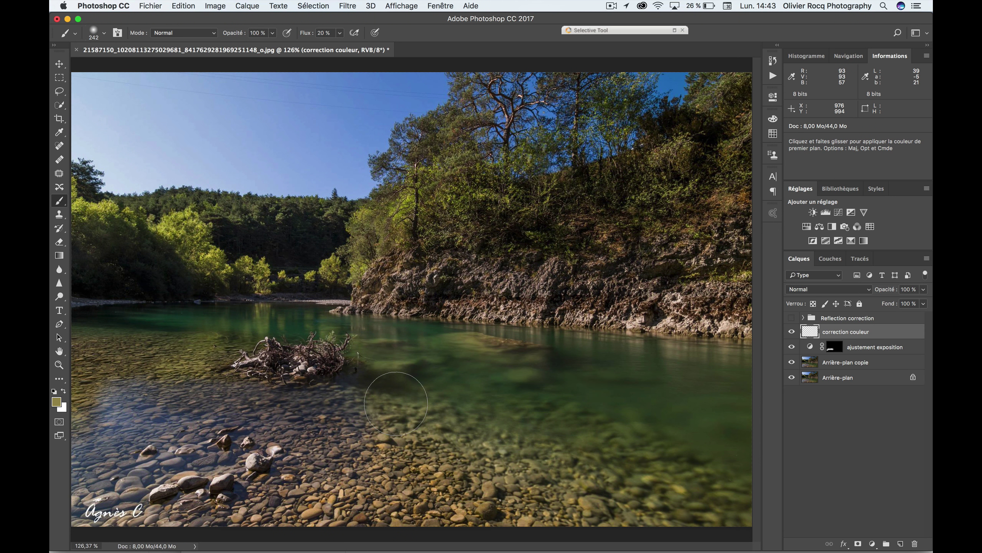
key(alt)
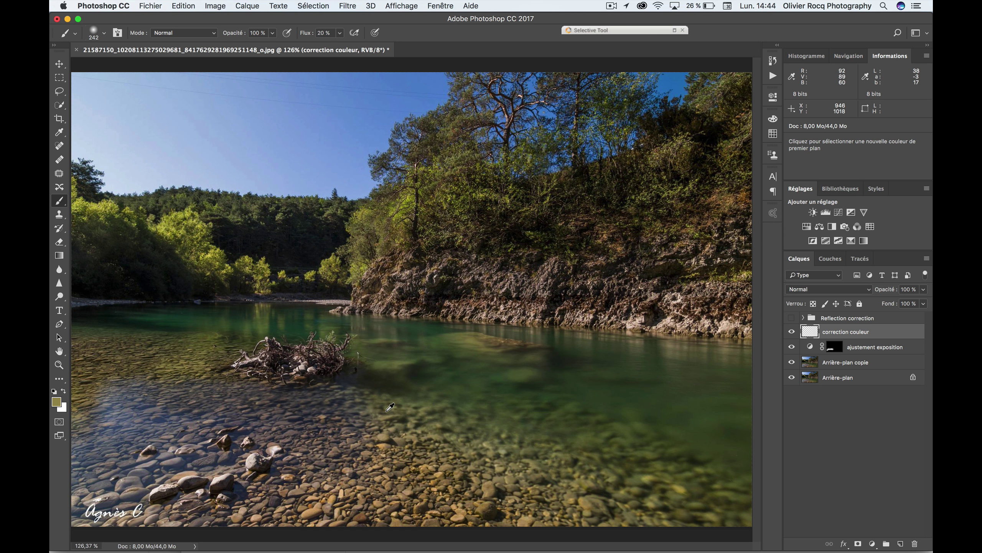
Sample a sky blue from the photo and paint it over the shallow water
alt+click(425, 327)
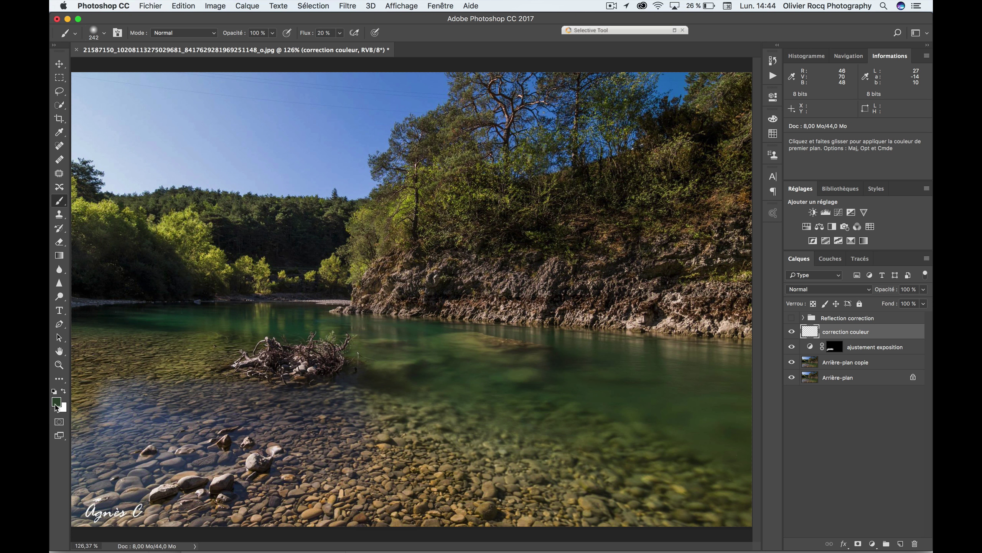
alt+click(367, 108)
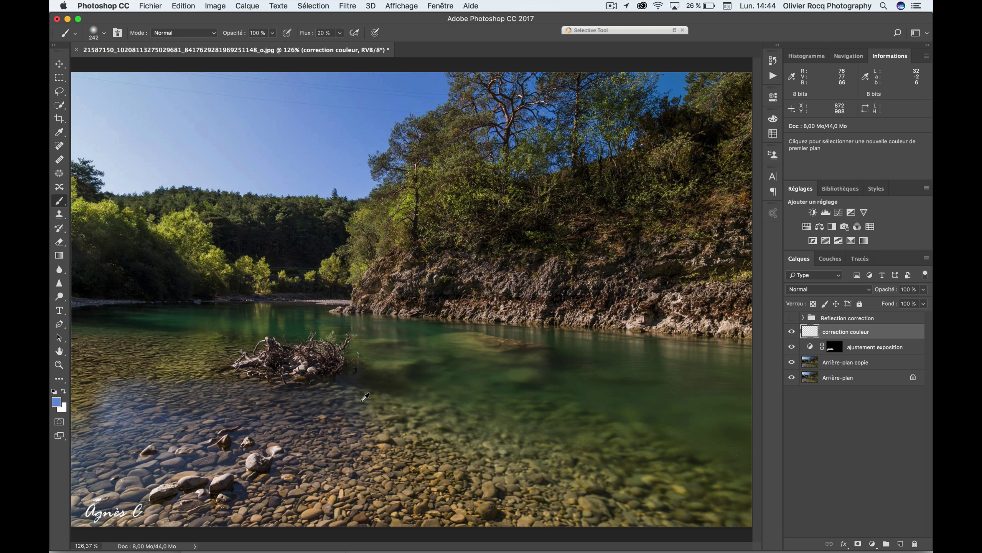
drag(364, 397, 347, 401)
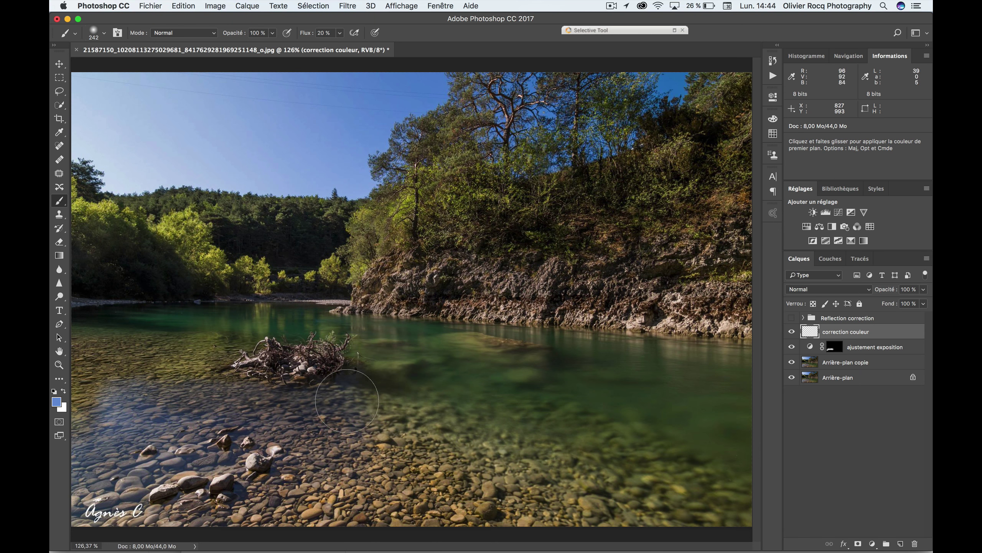
Sample a brownish tone from the pebbles and paint it over them
key(alt)
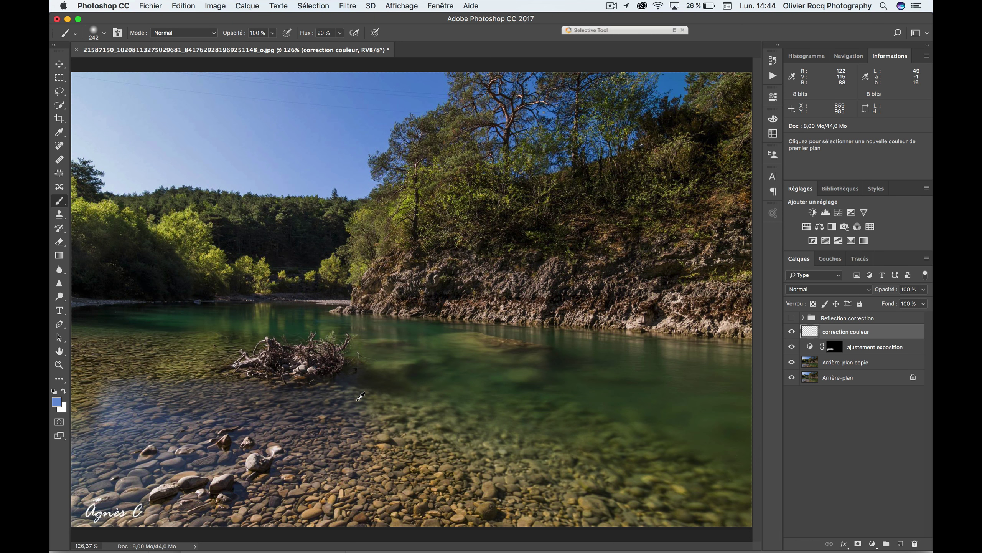
alt+click(361, 395)
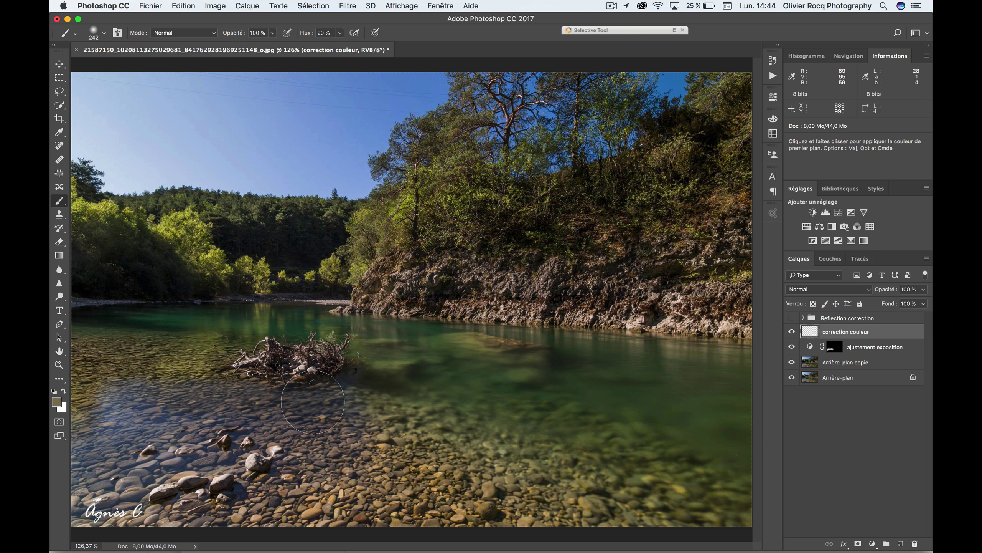
mouse_move(324, 408)
mouse_down()
mouse_move(336, 421)
mouse_move(317, 417)
mouse_up()
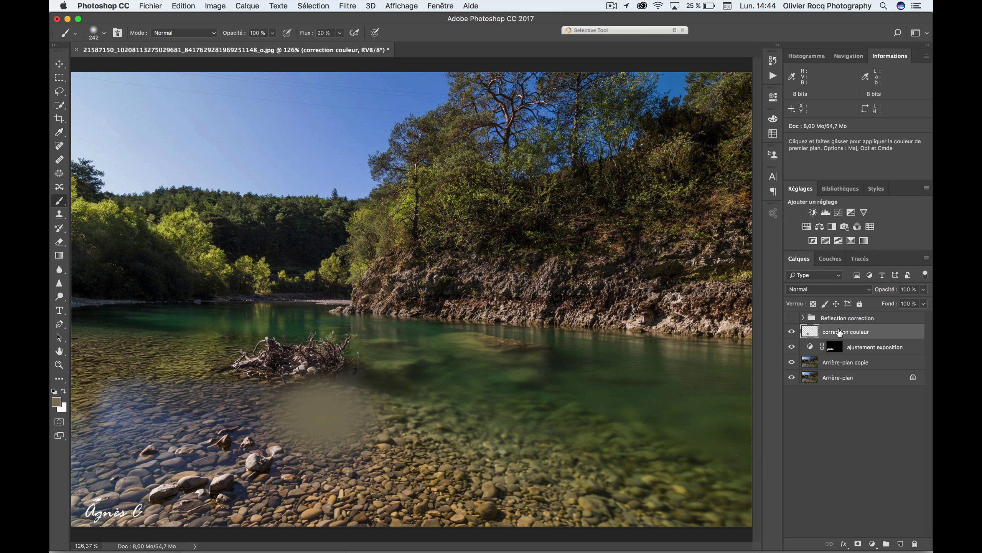
Set correction couleur's blend mode to Couleur and brush more colour over the pebbles
click(810, 292)
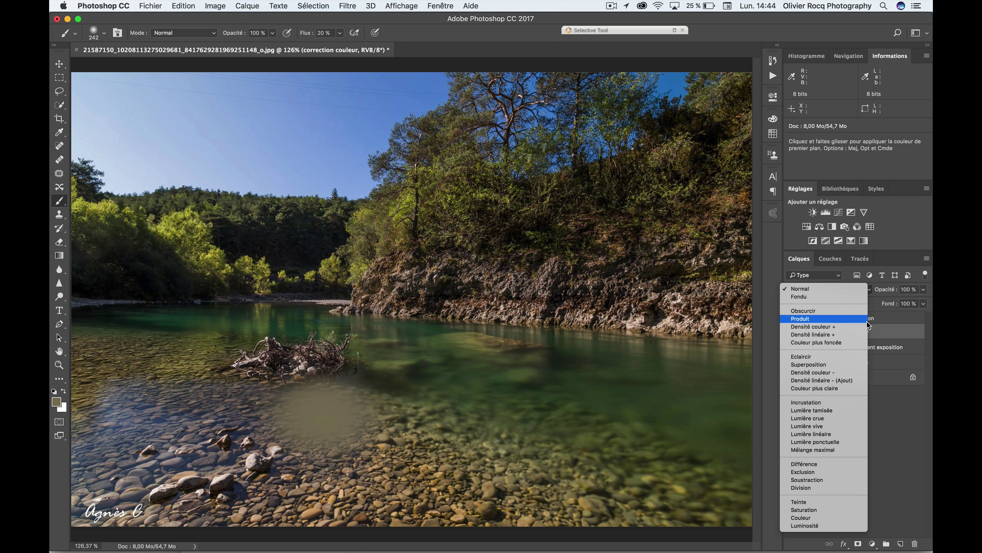
click(877, 308)
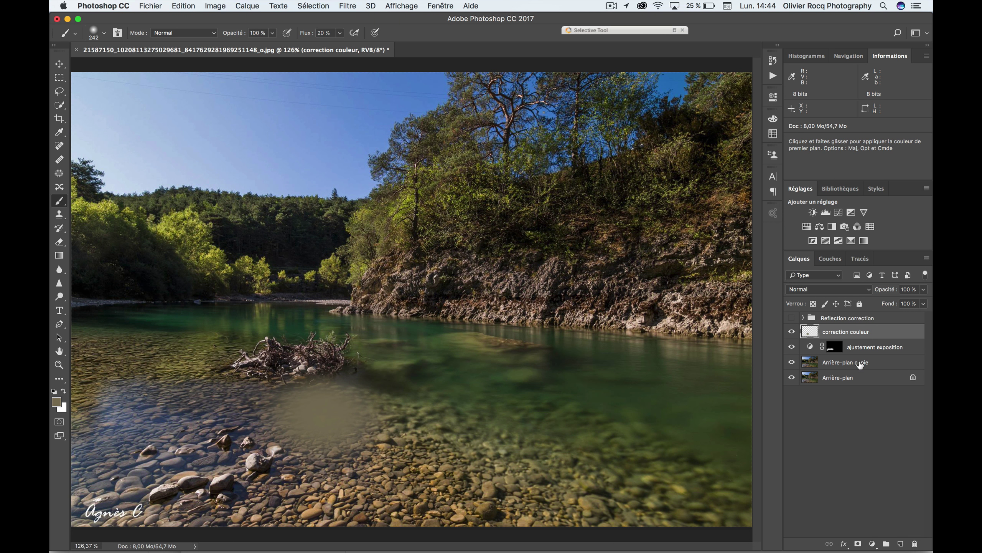
click(835, 292)
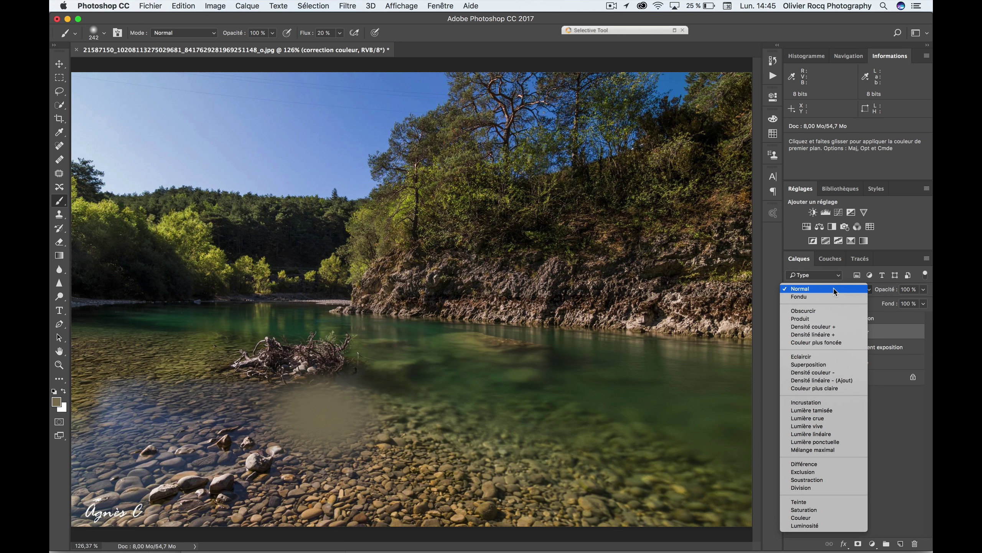
click(800, 517)
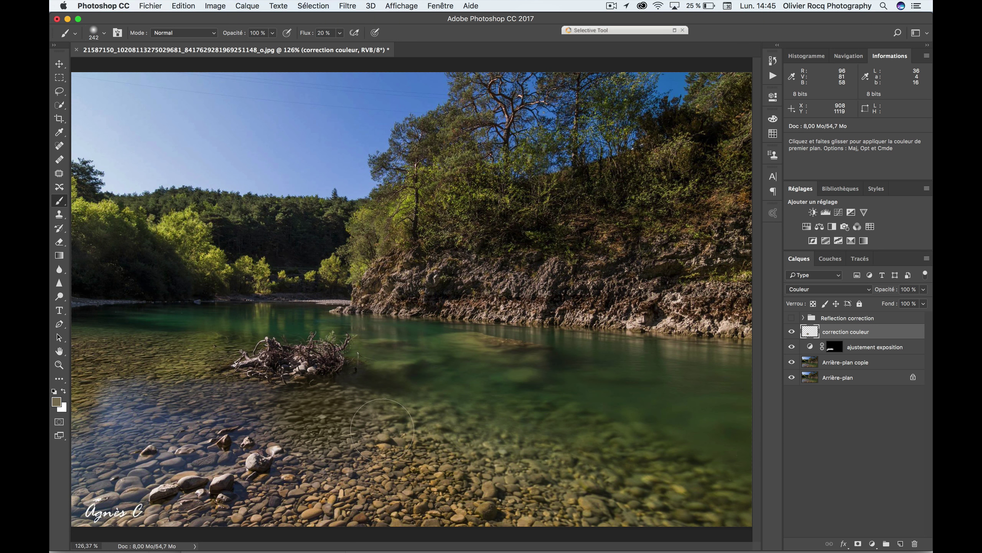
drag(382, 429, 321, 417)
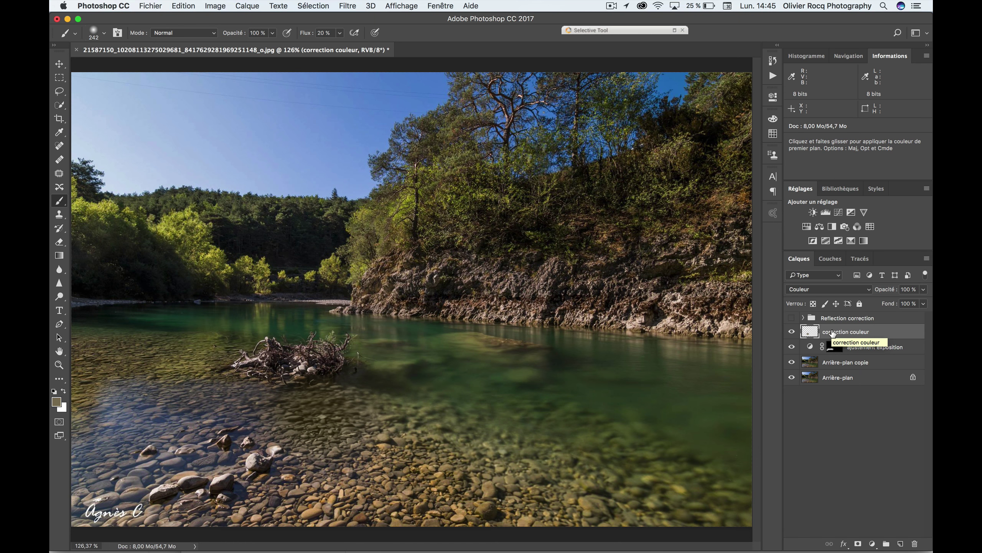
Load the layer as a selection, lower brush opacity to 45 %, and paint over the stones
super+click(810, 331)
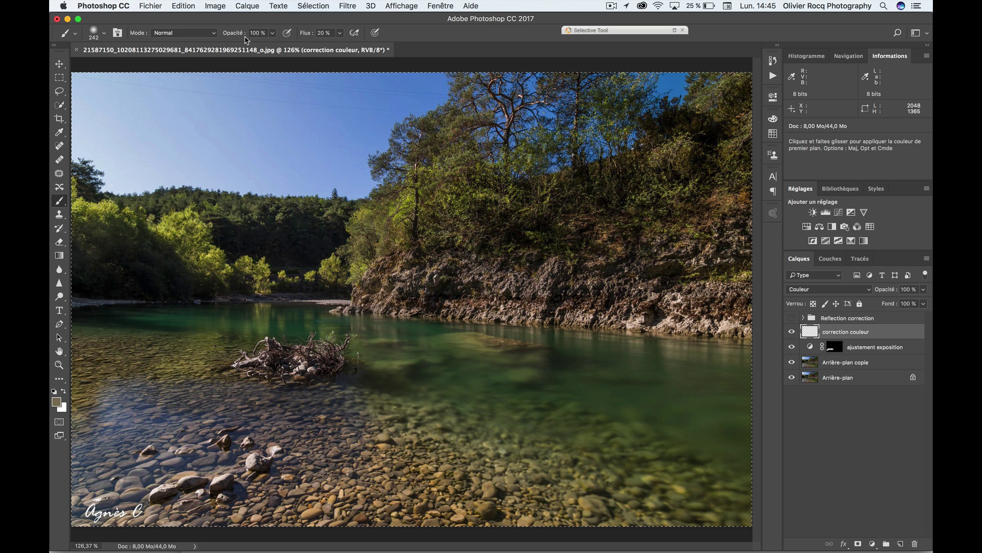
drag(237, 38, 217, 39)
drag(219, 39, 206, 39)
drag(350, 411, 325, 412)
drag(324, 412, 354, 413)
Sample an olive tone, paint it over the blue-tinted stones, and lower opacity to about 35 %
key(alt)
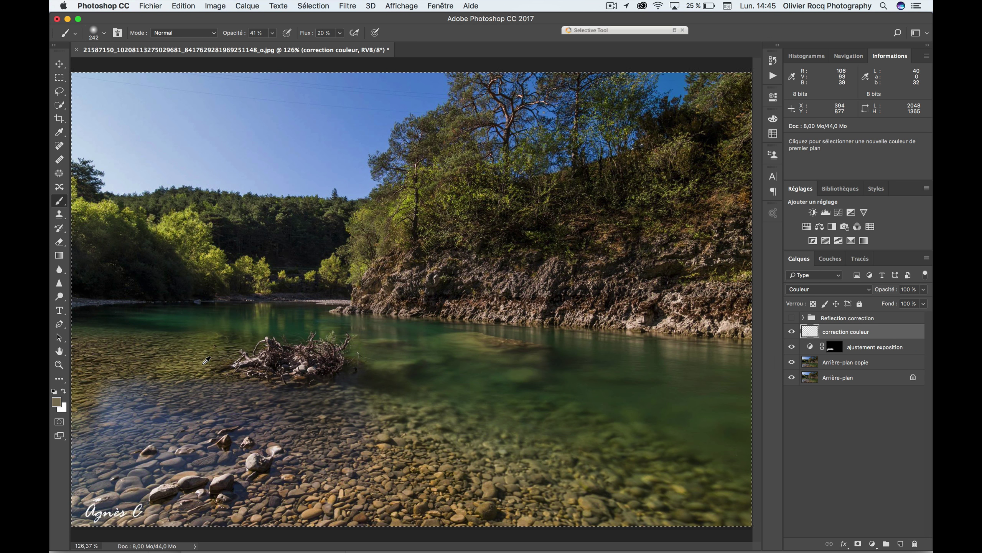
alt+click(203, 363)
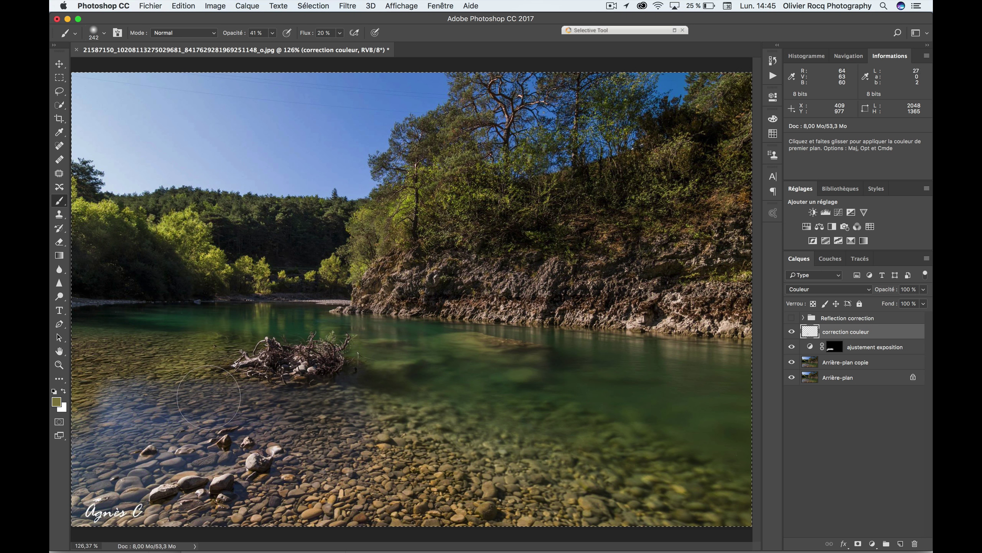
drag(209, 397, 231, 405)
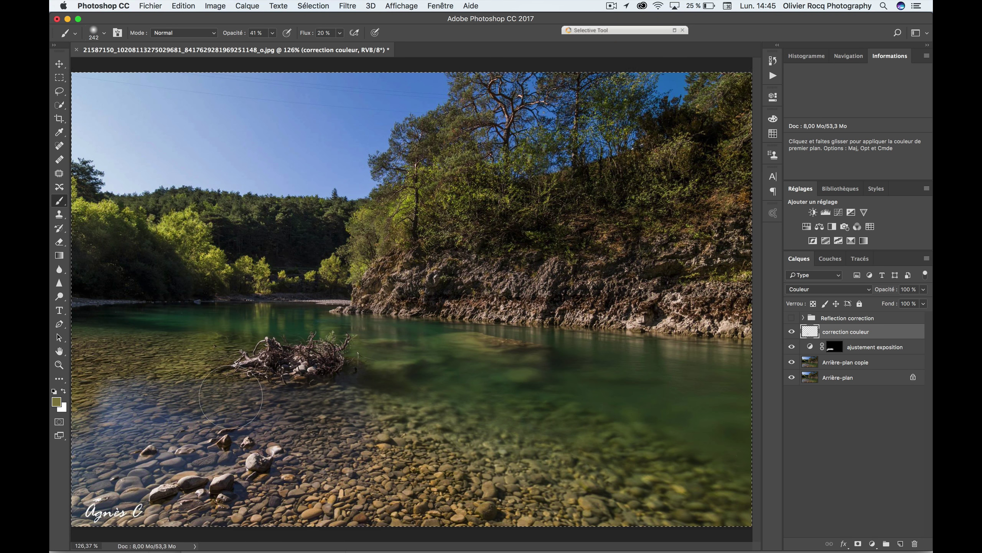
drag(231, 406, 239, 398)
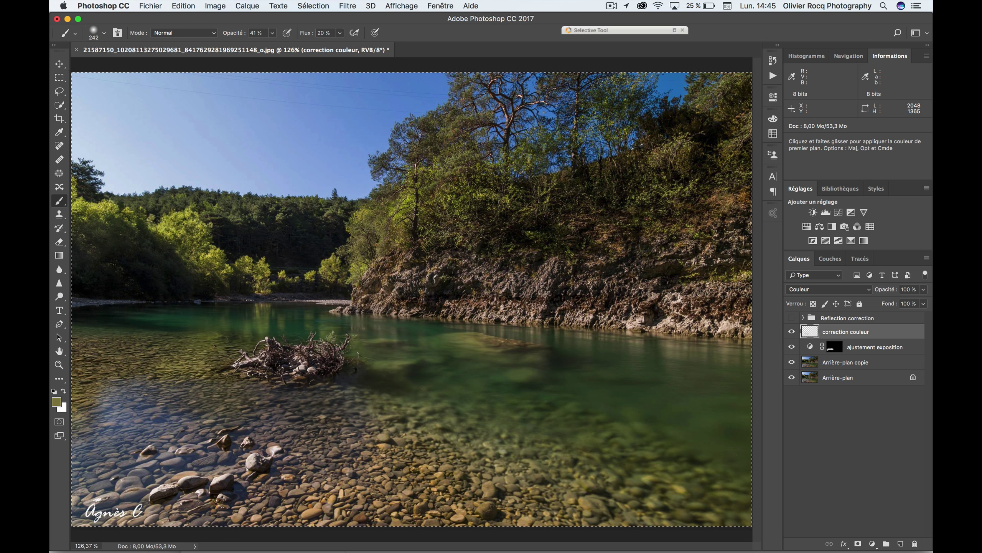
drag(235, 37, 232, 38)
Sample a browner stone tone and paint it over the shallow water at about 44 % opacity
alt+click(174, 367)
drag(227, 34, 232, 34)
mouse_move(124, 402)
mouse_down()
mouse_move(135, 403)
mouse_move(125, 401)
mouse_move(72, 460)
mouse_move(162, 410)
mouse_up()
drag(232, 36, 237, 36)
Sample brown, olive and tan stone tones at 45 % opacity and paint tan onto the shallow water
alt+click(157, 385)
drag(236, 36, 218, 36)
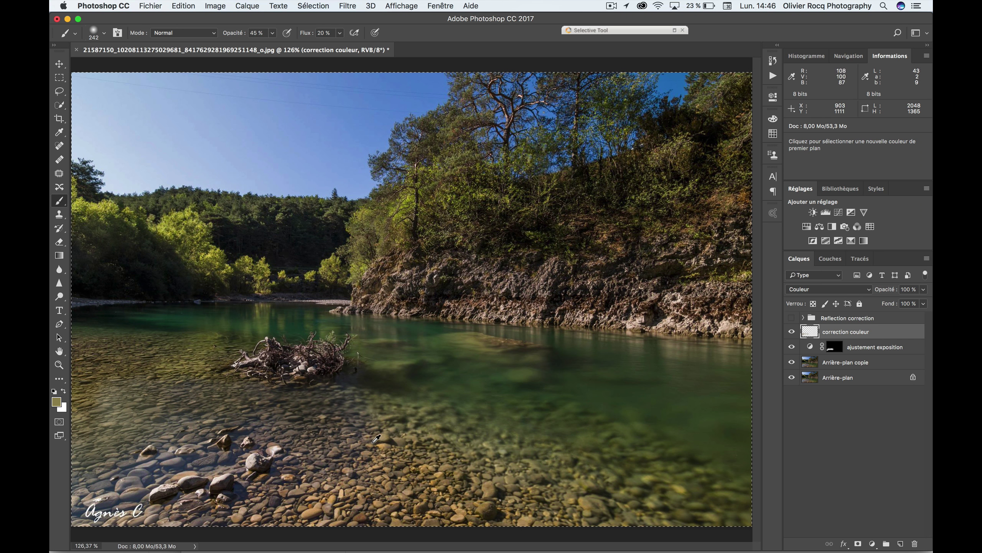
alt+click(358, 436)
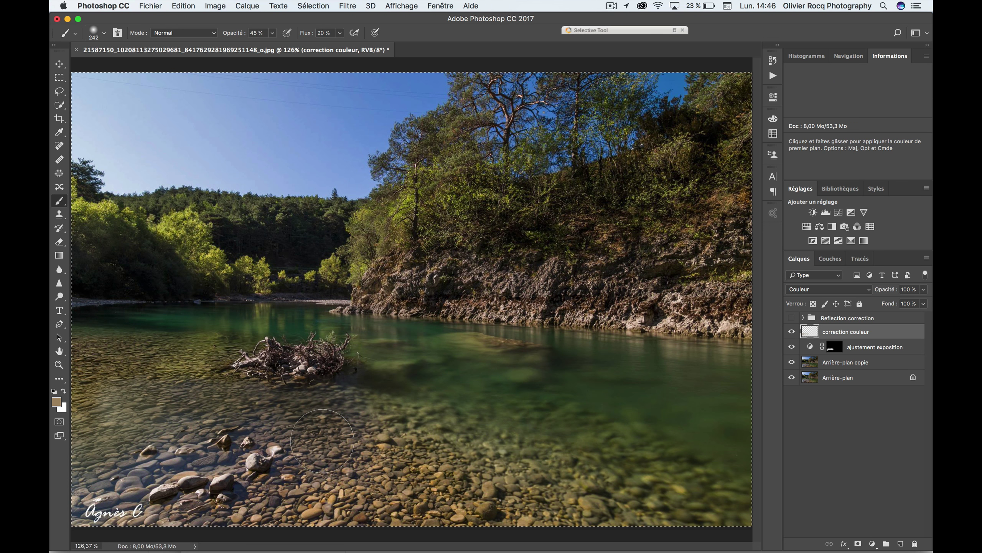
alt+click(390, 409)
alt+click(283, 418)
click(488, 351)
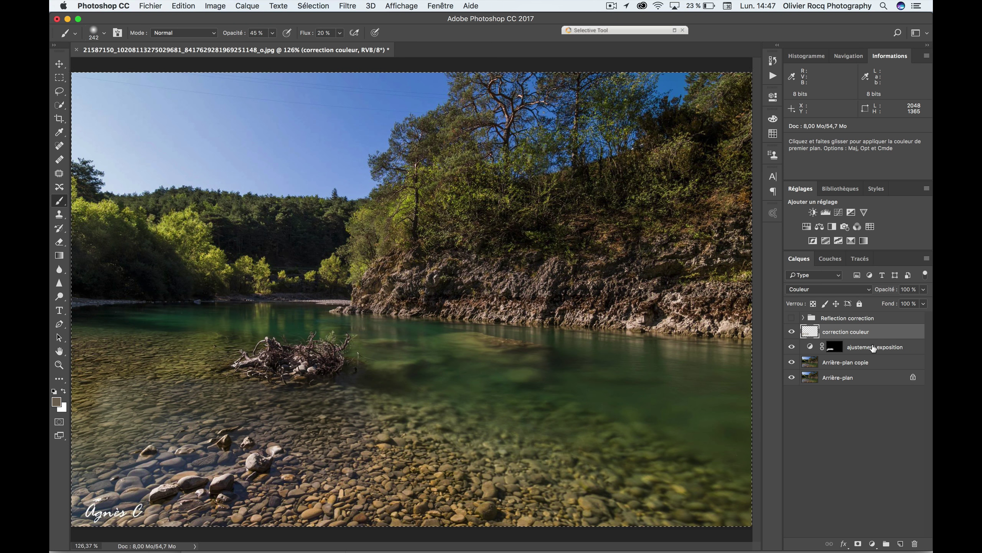
Group the correction couleur and ajustement exposition layers into a group named 'correction reflet'
shift+click(873, 348)
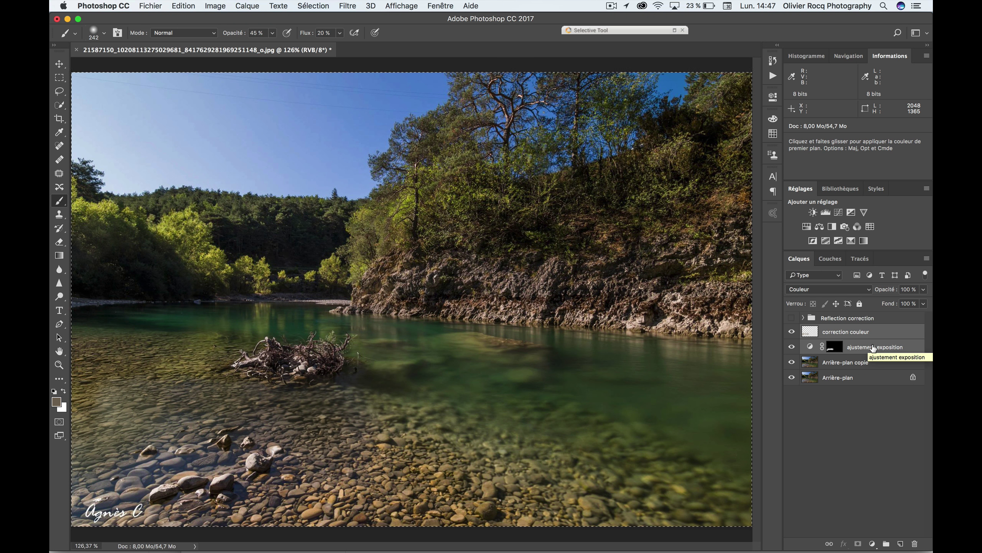
key(ctrl+g)
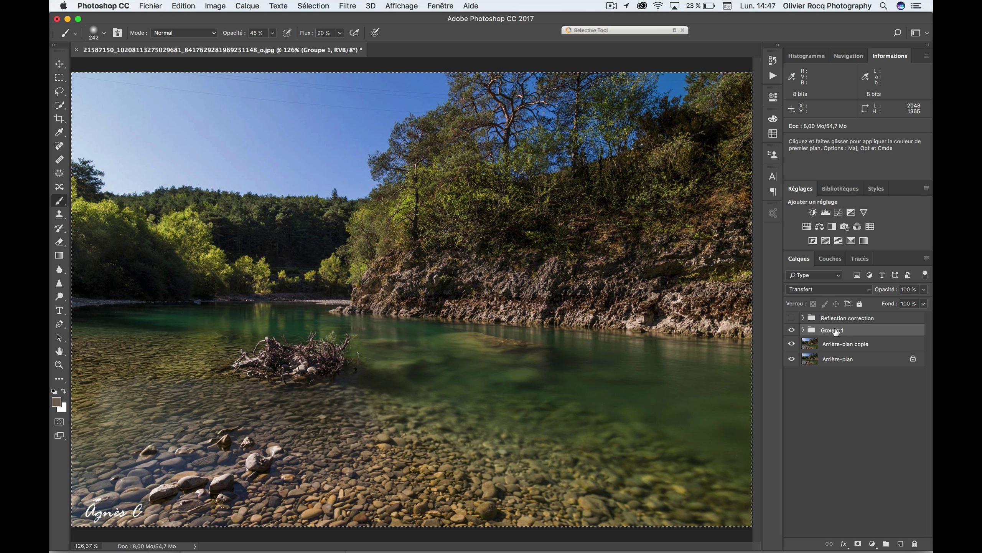
double_click(835, 329)
text(correction reflet)
key(Return)
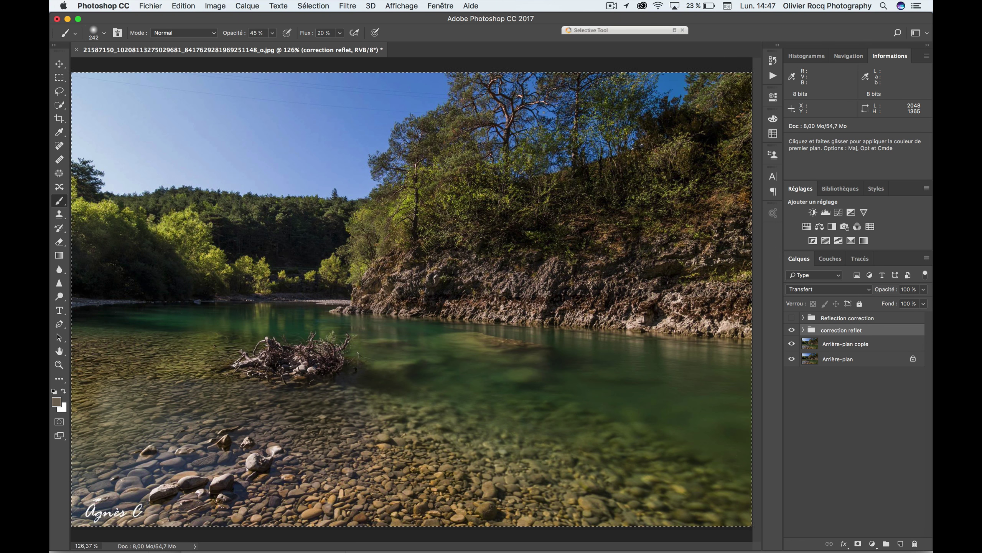
Toggle the group to compare, reselect correction couleur, and sample a lighter olive tone from the photo
click(791, 331)
click(791, 331)
click(791, 331)
click(803, 330)
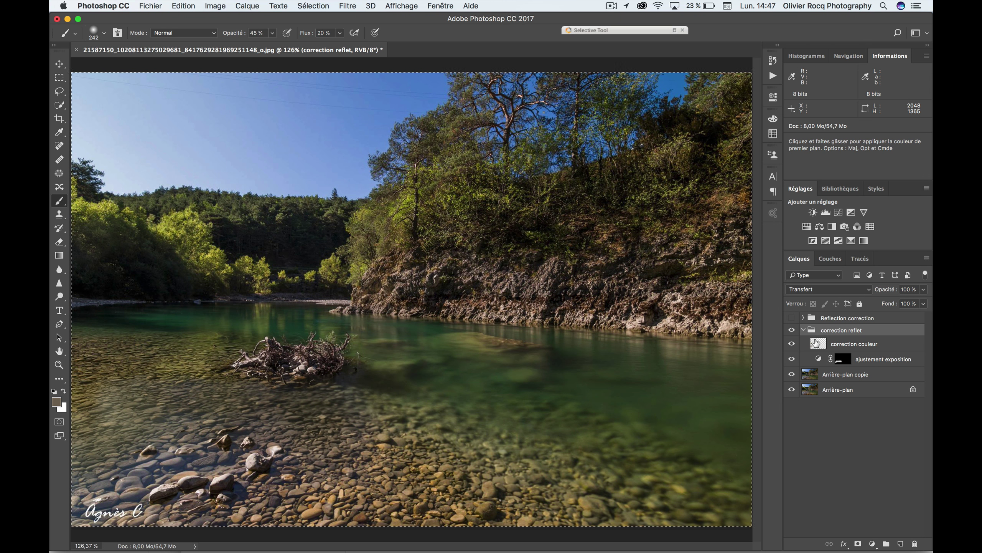
click(816, 343)
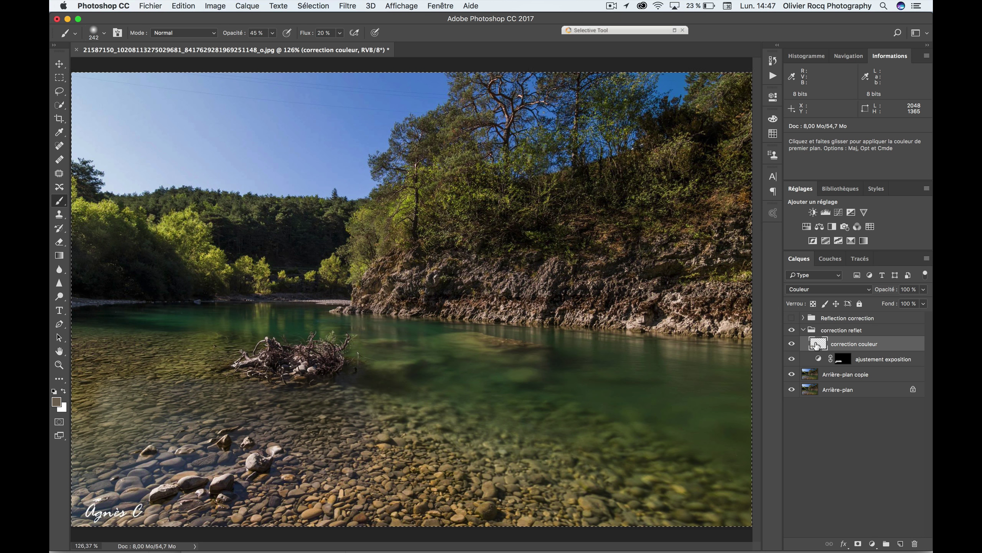
alt+click(86, 389)
Lower the ajustement exposition curve point from output 117 to 115, then deselect and zoom out
click(819, 359)
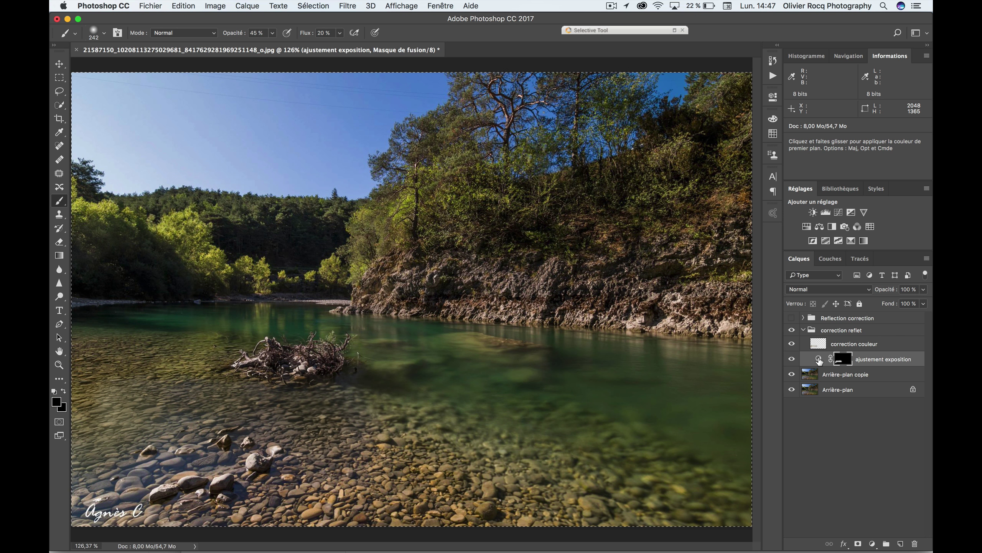
double_click(820, 359)
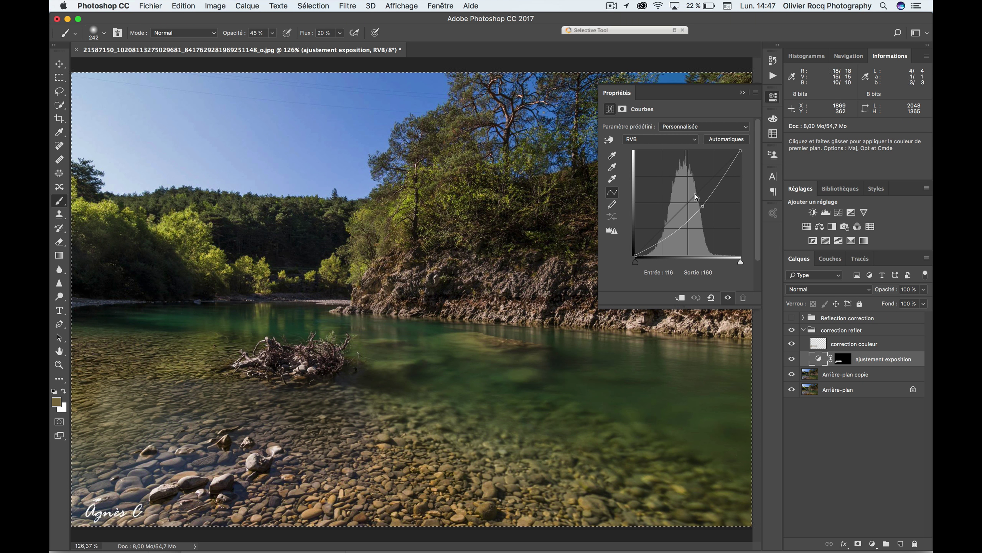
click(703, 207)
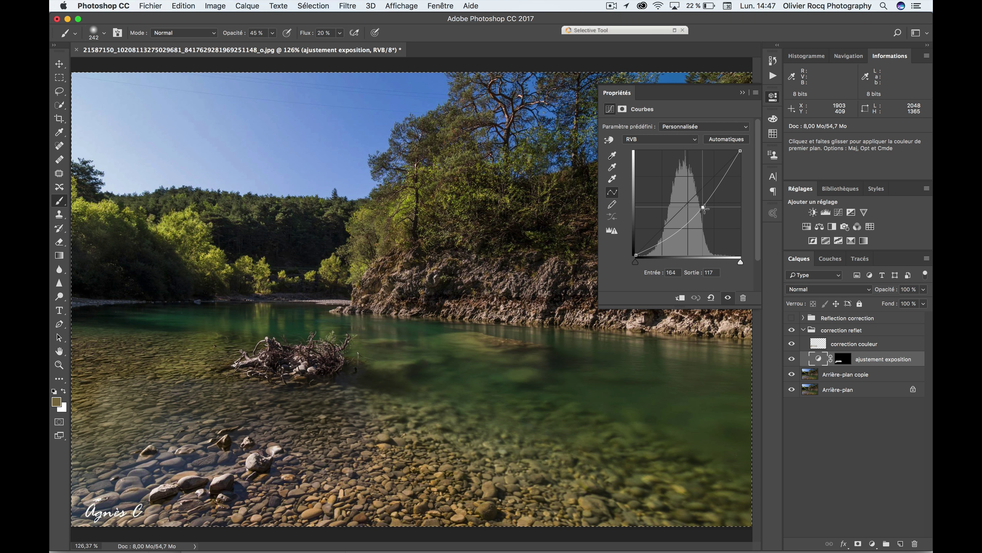
drag(703, 208, 704, 209)
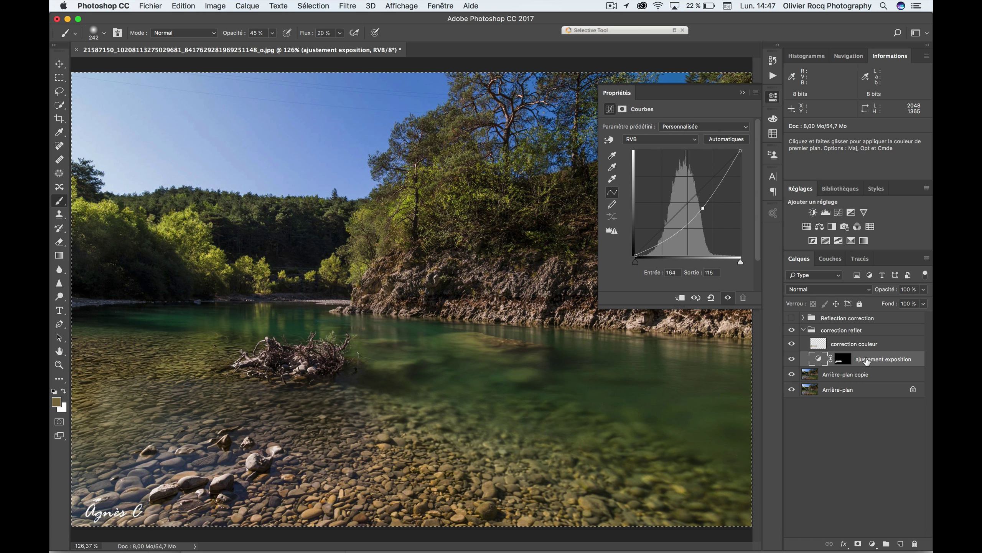
click(741, 92)
key(super+d)
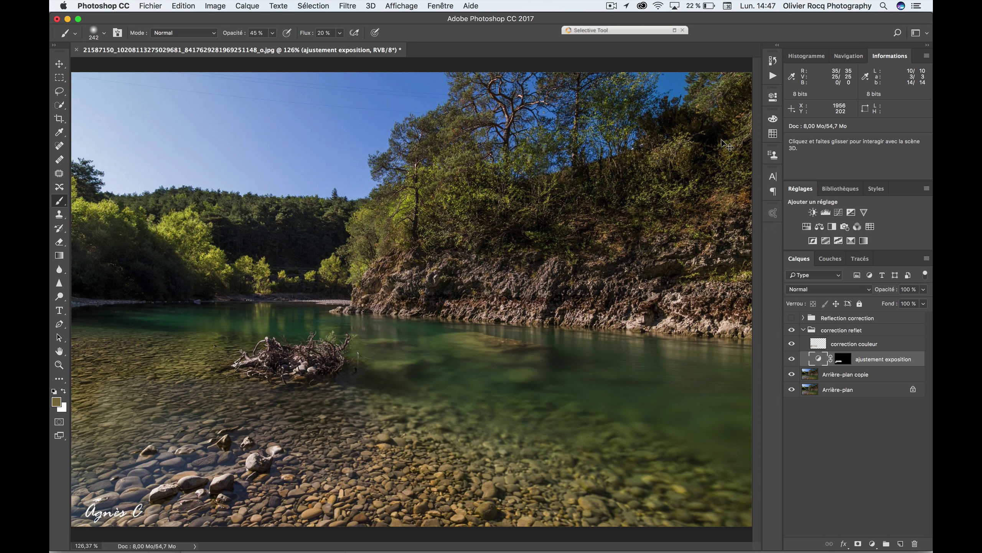
key(super+minus)
key(super+minus)
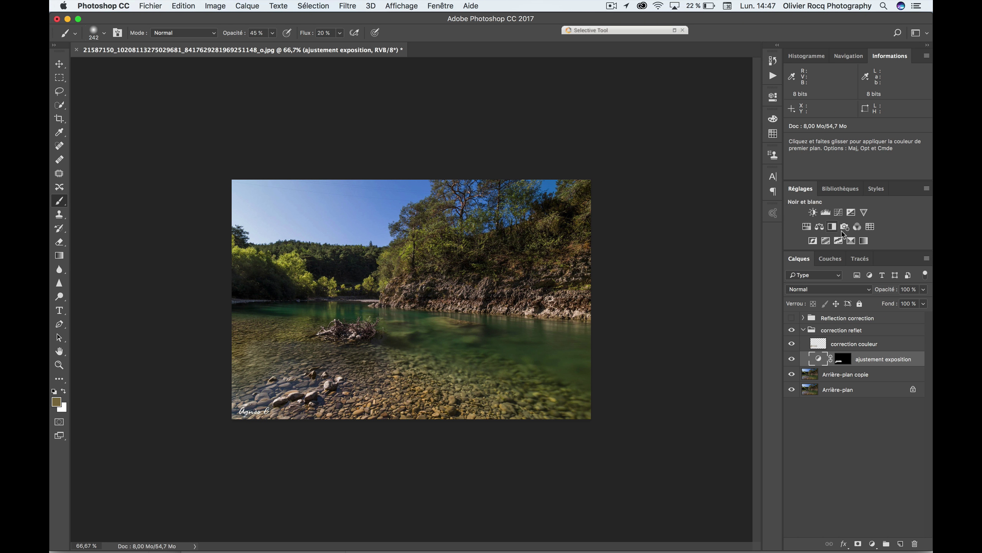
Compare groups, leaving correction reflet hidden and Reflection correction visible, and close the Creative Cloud panel
click(792, 331)
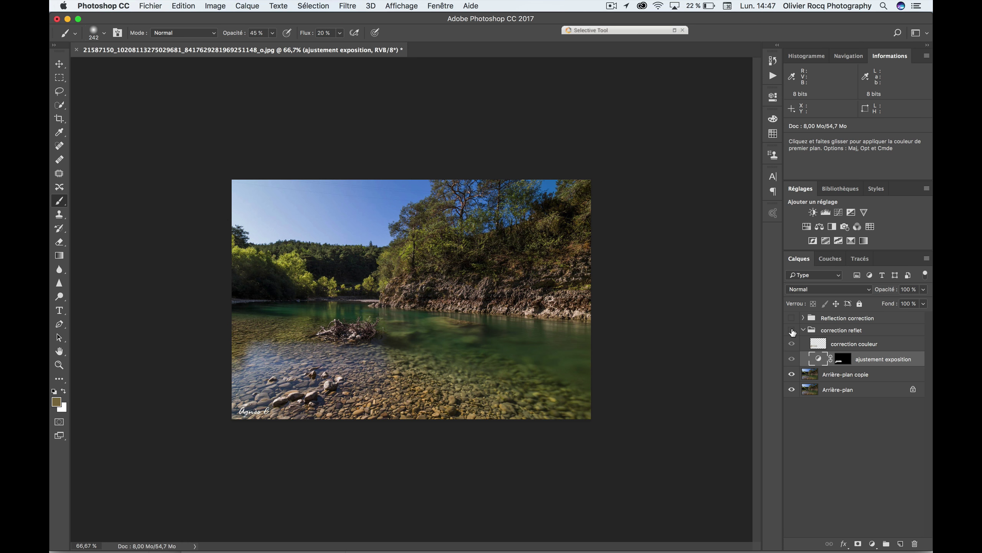
click(792, 331)
click(792, 331)
click(792, 331)
click(792, 319)
click(791, 320)
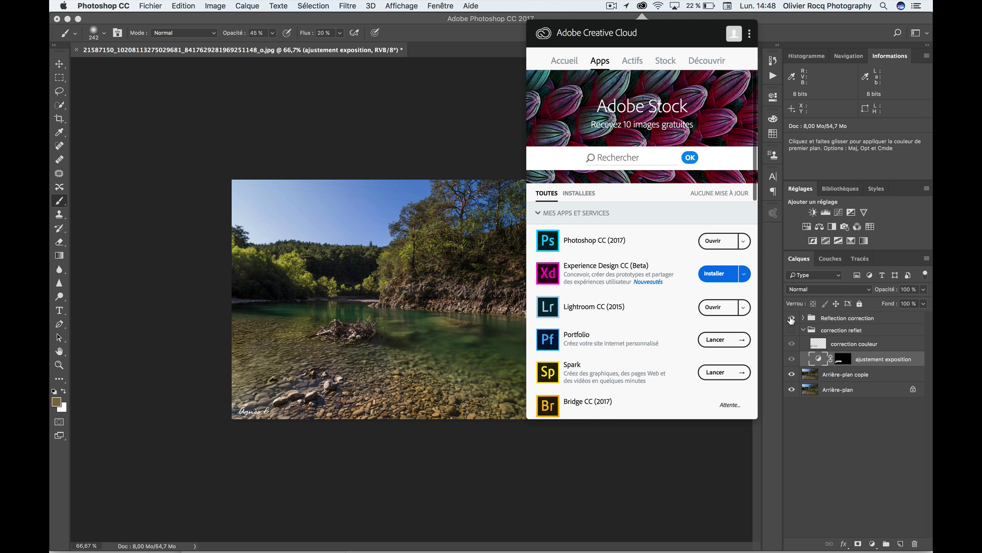
click(372, 57)
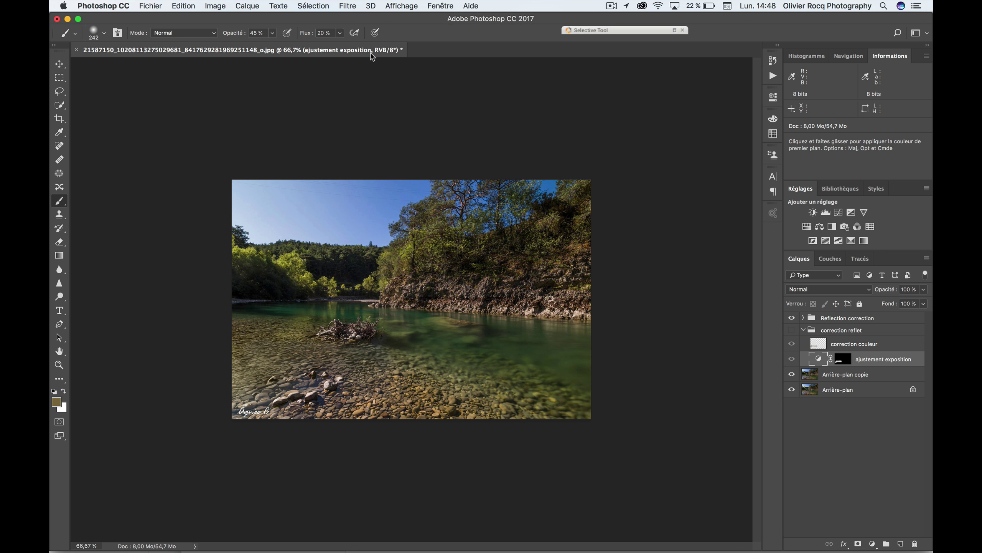